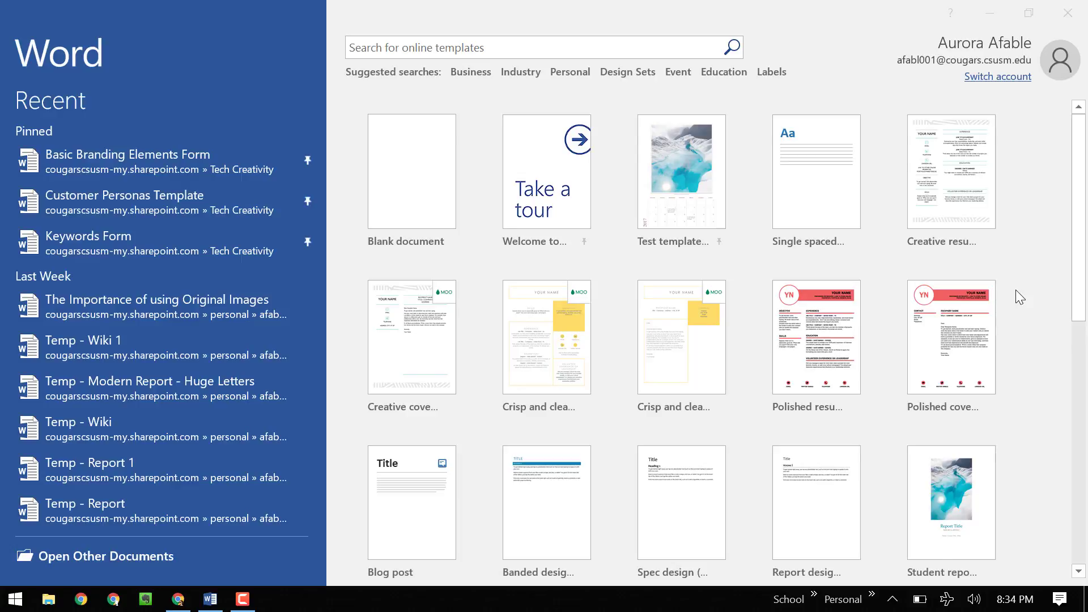
- Search the online templates for 'blog post' and pin the Blog post template
{"action": "scroll", "coordinate": [1016, 297], "scroll_direction": "down", "scroll_amount": 1}
{"action": "scroll", "coordinate": [1016, 290], "scroll_direction": "down", "scroll_amount": 2}
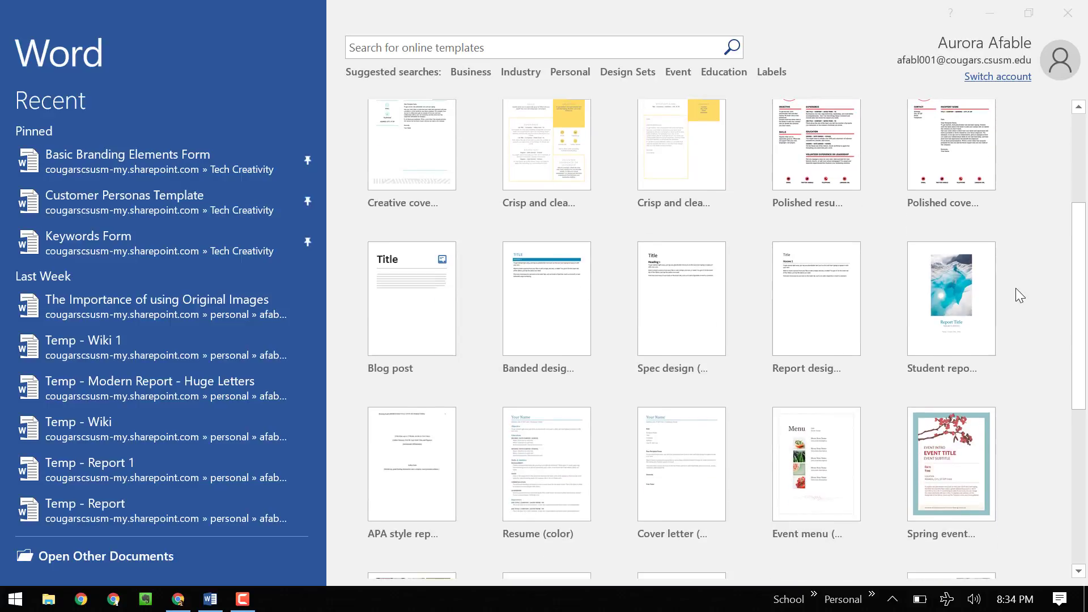
{"action": "scroll", "coordinate": [1016, 290], "scroll_direction": "up", "scroll_amount": 2}
{"action": "scroll", "coordinate": [1016, 287], "scroll_direction": "up", "scroll_amount": 1}
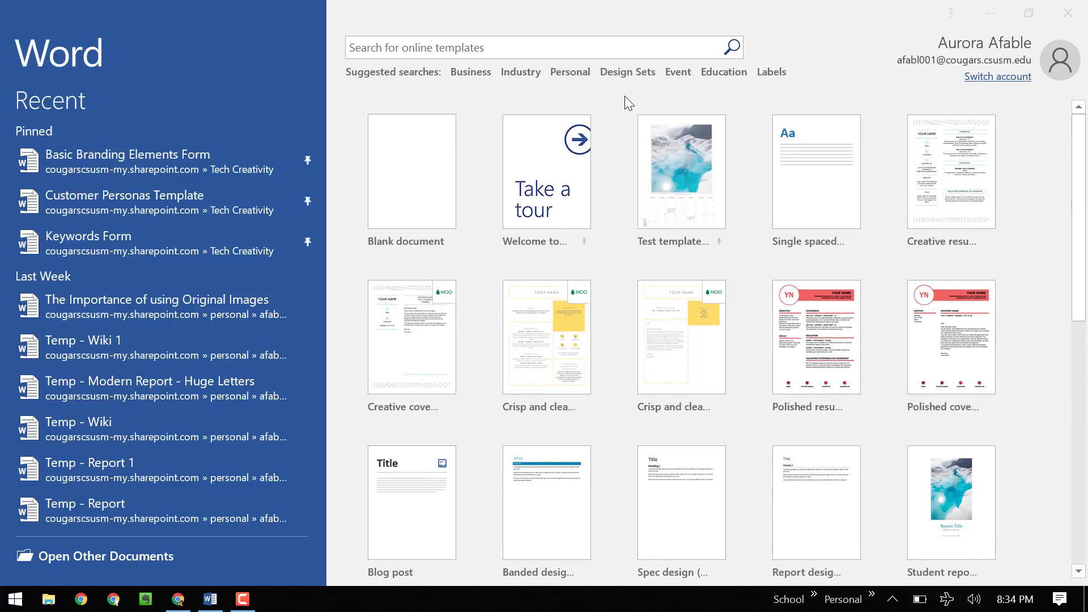
{"action": "left_click", "coordinate": [626, 46]}
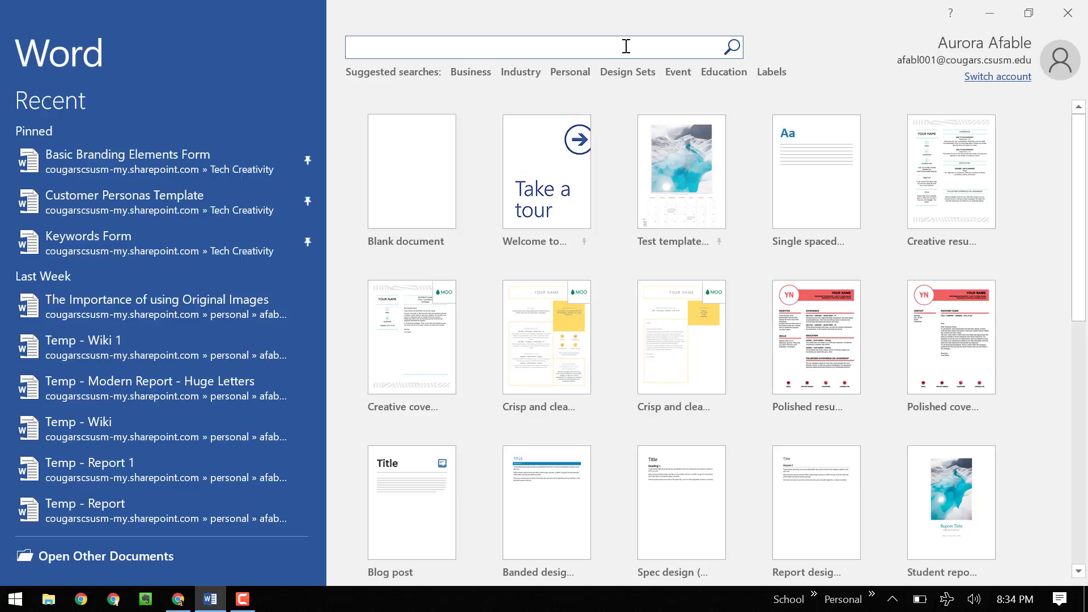
{"action": "type", "text": "blog post"}
{"action": "key", "text": "Return"}
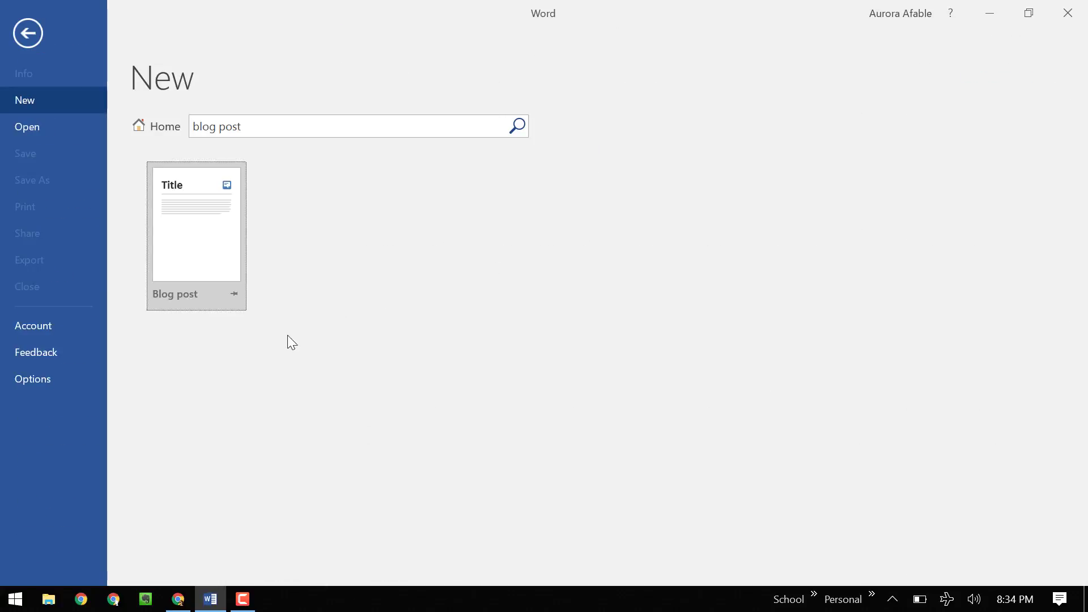
{"action": "left_click", "coordinate": [234, 294]}
- Pin the Blog post tile in the featured gallery and create a new document from it
{"action": "left_click", "coordinate": [166, 130]}
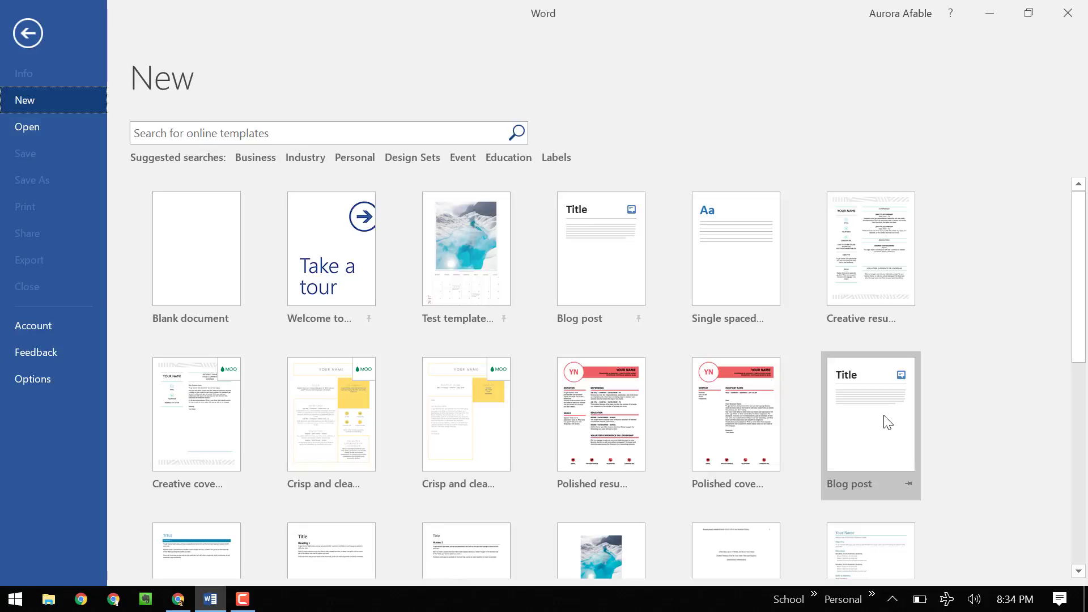
{"action": "left_click", "coordinate": [908, 483]}
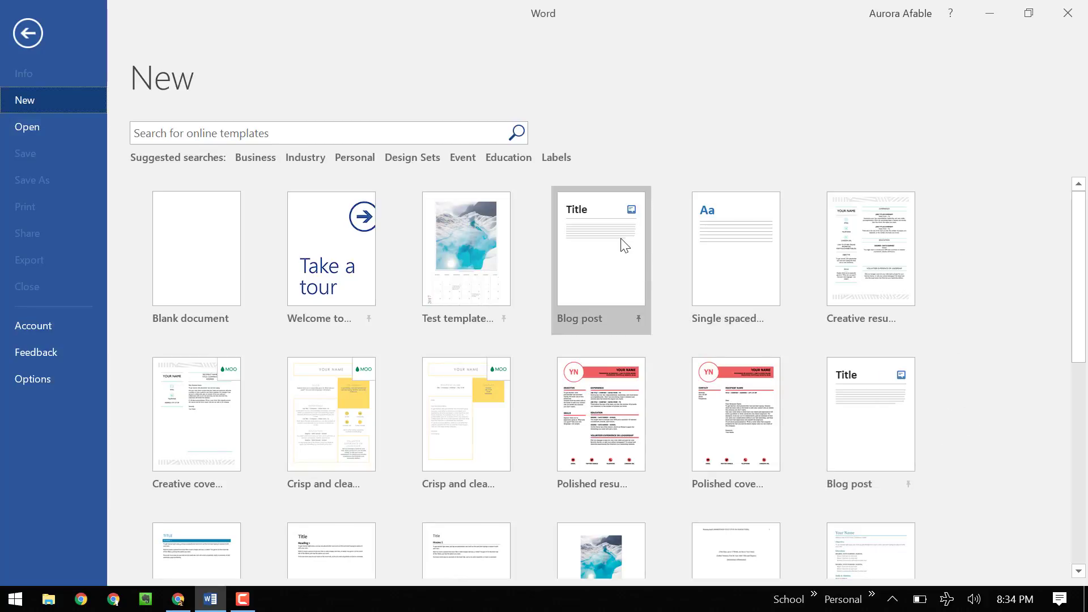
{"action": "left_click", "coordinate": [628, 255]}
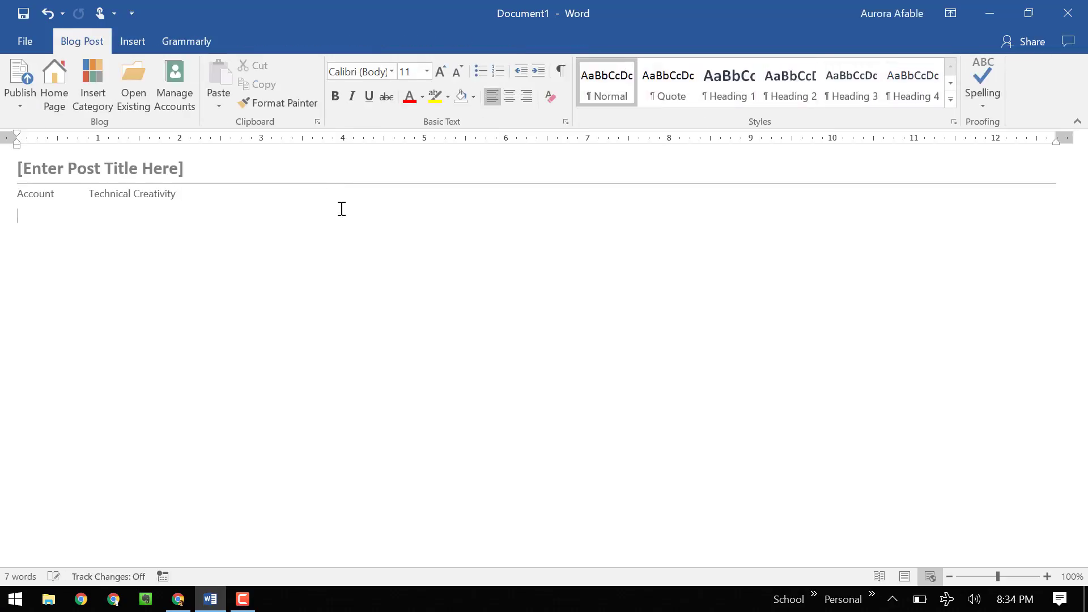
- Add a new blog account in Manage Accounts with WordPress as the provider
{"action": "left_click", "coordinate": [107, 198]}
{"action": "left_click", "coordinate": [185, 195]}
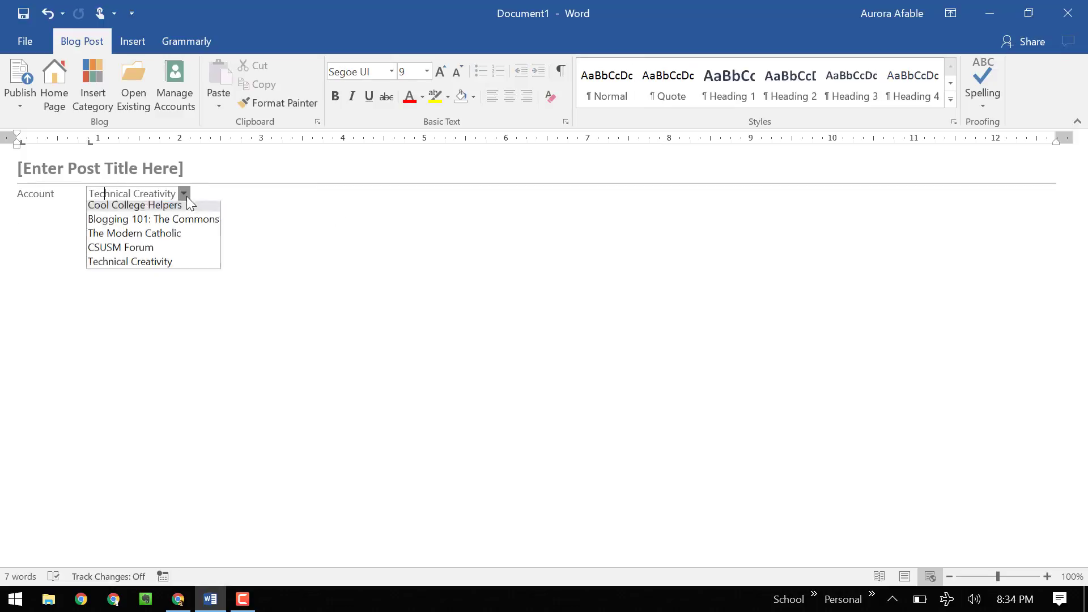
{"action": "left_click", "coordinate": [285, 307]}
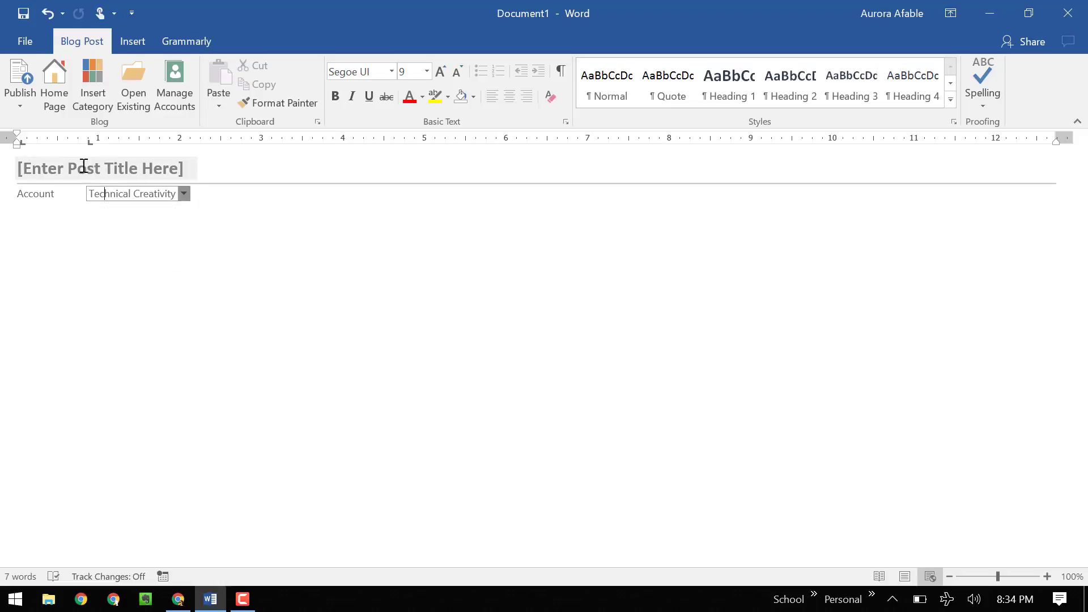
{"action": "left_click", "coordinate": [166, 99]}
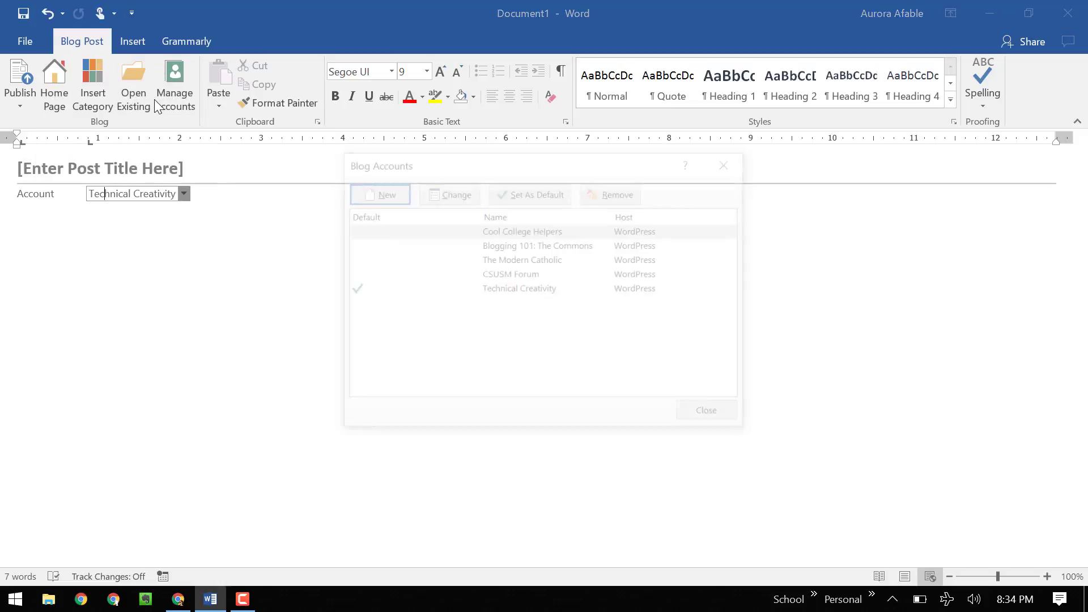
{"action": "left_click", "coordinate": [380, 196]}
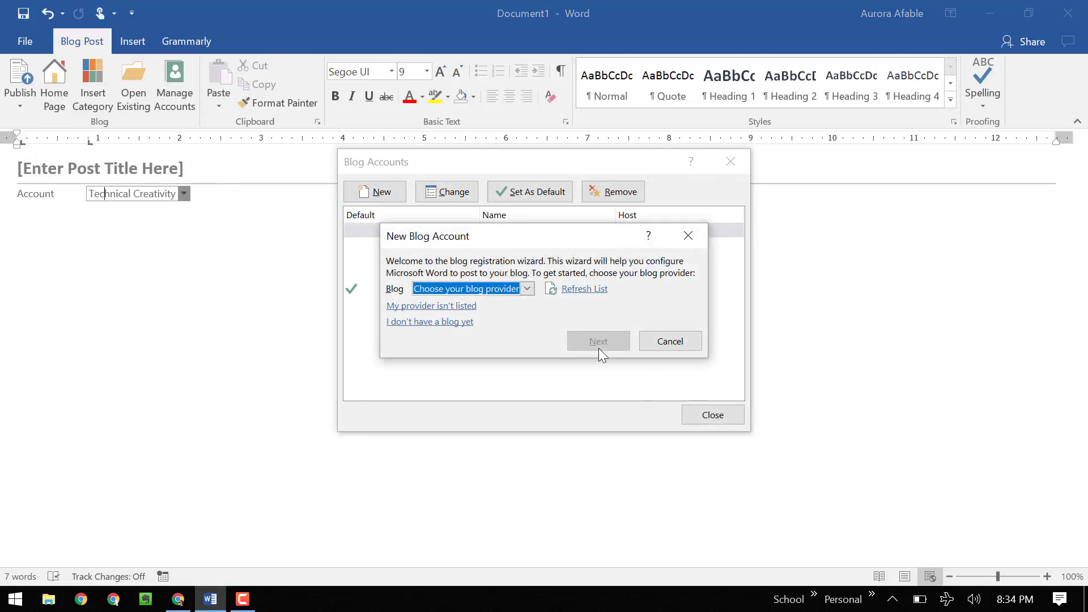
{"action": "left_click", "coordinate": [528, 289]}
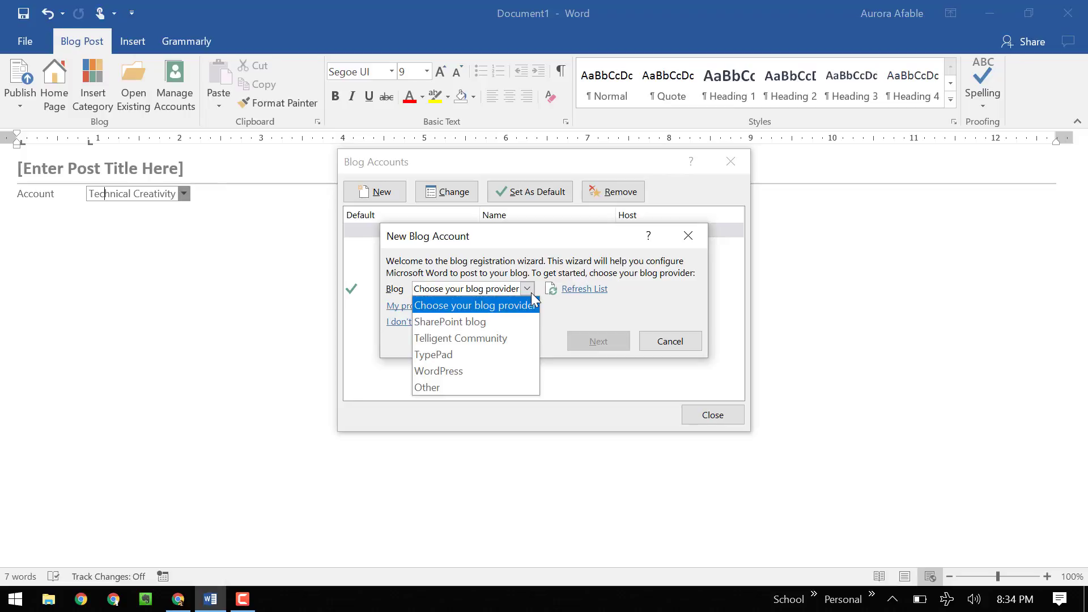
{"action": "left_click", "coordinate": [499, 370]}
{"action": "left_click", "coordinate": [596, 344]}
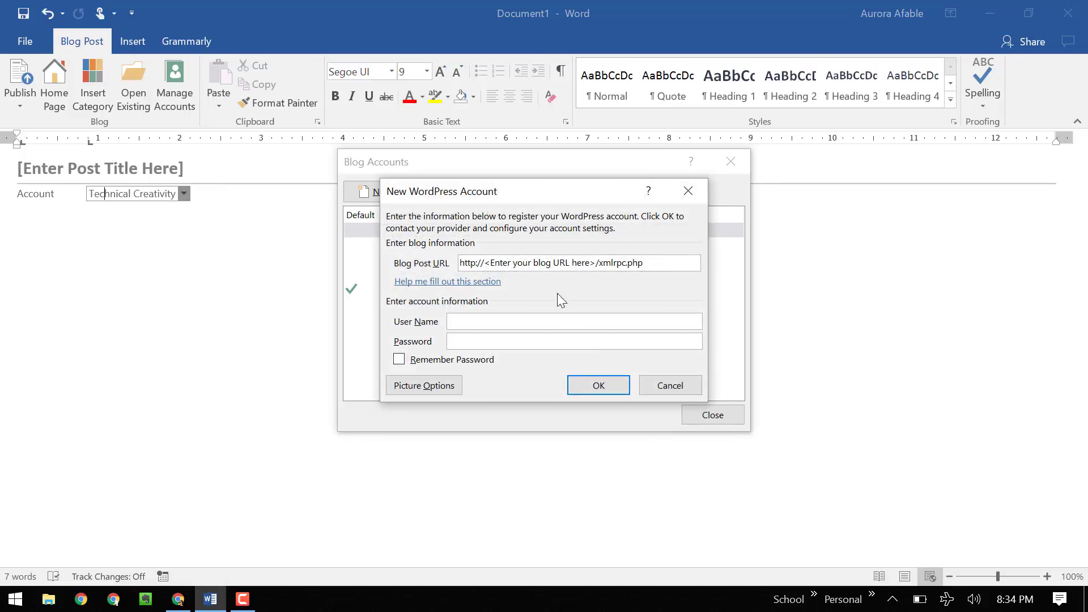
- Enter the blog URL, the account user name and the pasted password, then open Picture Options
{"action": "left_click", "coordinate": [591, 264]}
{"action": "key", "text": "BackSpace"}
{"action": "key", "text": "BackSpace"}
{"action": "key", "text": "BackSpace"}
{"action": "key", "text": "BackSpace"}
{"action": "key", "text": "BackSpace"}
{"action": "key", "text": "BackSpace"}
{"action": "key", "text": "BackSpace"}
{"action": "key", "text": "BackSpace"}
{"action": "key", "text": "BackSpace"}
{"action": "key", "text": "BackSpace"}
{"action": "key", "text": "BackSpace"}
{"action": "key", "text": "BackSpace"}
{"action": "key", "text": "BackSpace"}
{"action": "key", "text": "BackSpace"}
{"action": "key", "text": "BackSpace"}
{"action": "key", "text": "BackSpace"}
{"action": "key", "text": "BackSpace"}
{"action": "key", "text": "BackSpace"}
{"action": "key", "text": "BackSpace"}
{"action": "key", "text": "BackSpace"}
{"action": "key", "text": "BackSpace"}
{"action": "key", "text": "BackSpace"}
{"action": "key", "text": "BackSpace"}
{"action": "key", "text": "BackSpace"}
{"action": "type", "text": "liliana"}
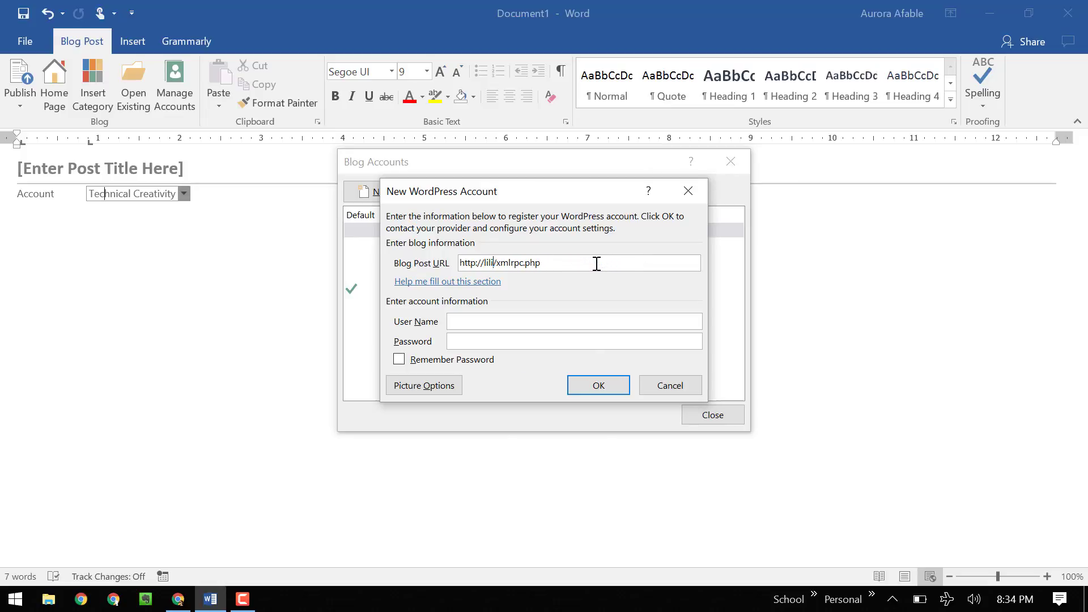
{"action": "type", "text": "fung.com"}
{"action": "left_click", "coordinate": [678, 327]}
{"action": "type", "text": "aafable.com"}
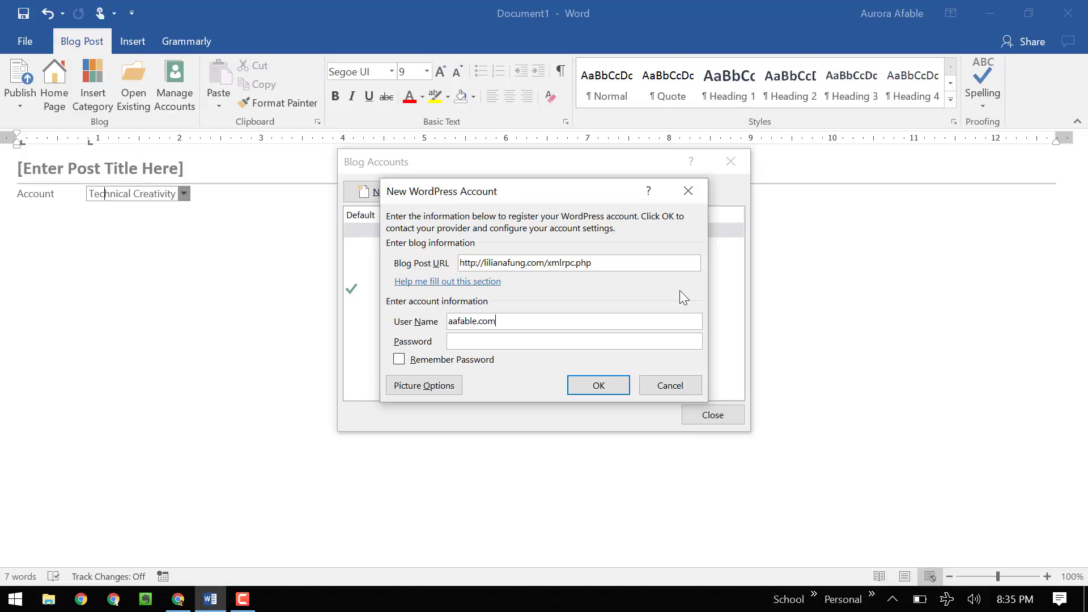
{"action": "key", "text": "BackSpace"}
{"action": "key", "text": "BackSpace"}
{"action": "key", "text": "BackSpace"}
{"action": "key", "text": "BackSpace"}
{"action": "key", "text": "Tab"}
{"action": "key", "text": "ctrl+v"}
{"action": "left_click", "coordinate": [443, 386]}
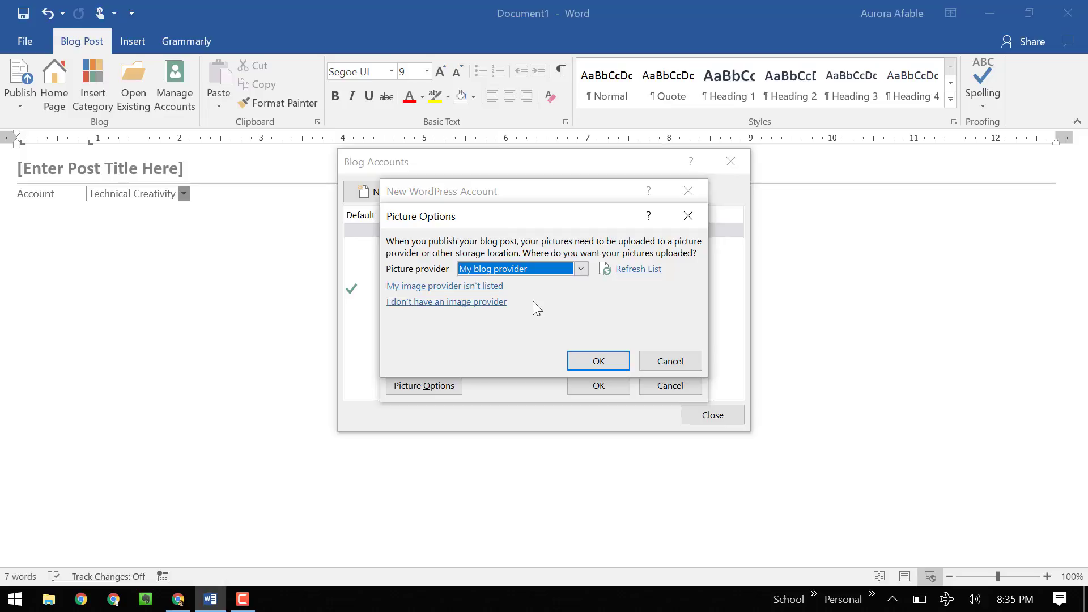
- Close Picture Options, register the WordPress account, select it, and close Blog Accounts
{"action": "left_click", "coordinate": [688, 215]}
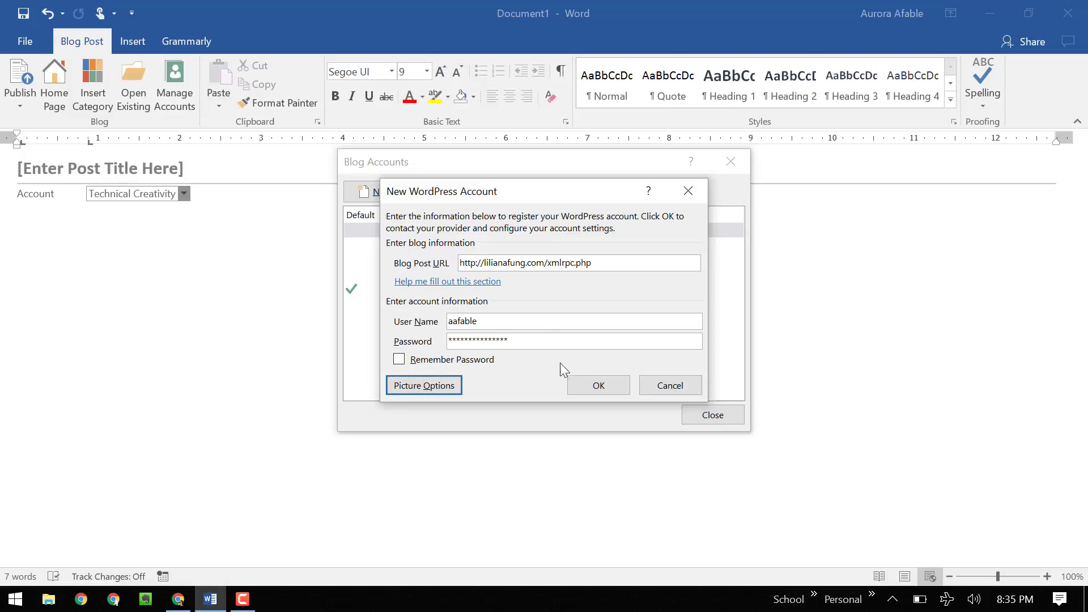
{"action": "left_click", "coordinate": [602, 388]}
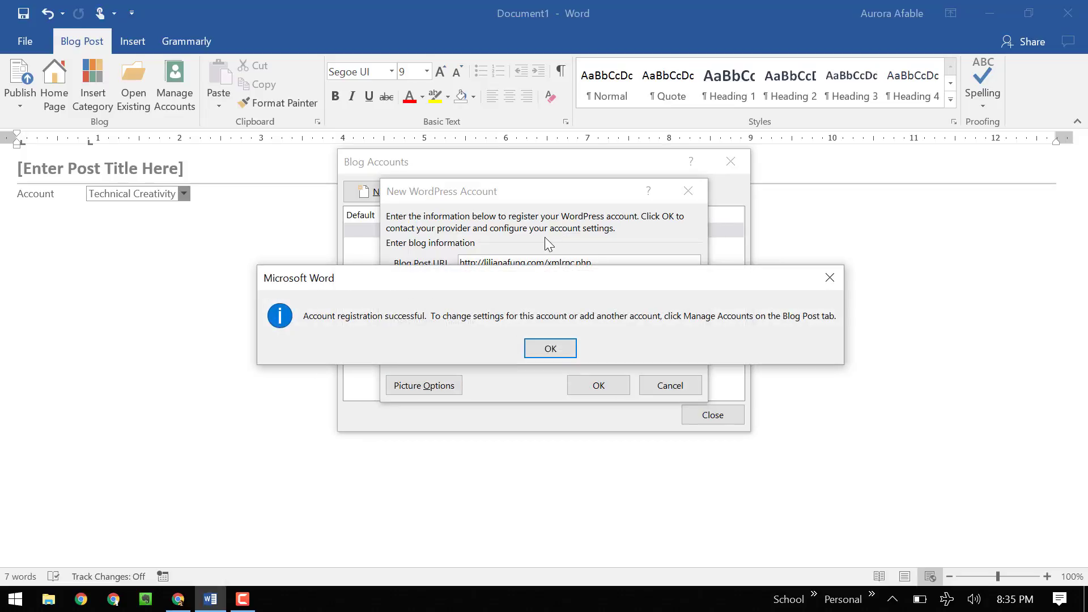
{"action": "left_click", "coordinate": [538, 350]}
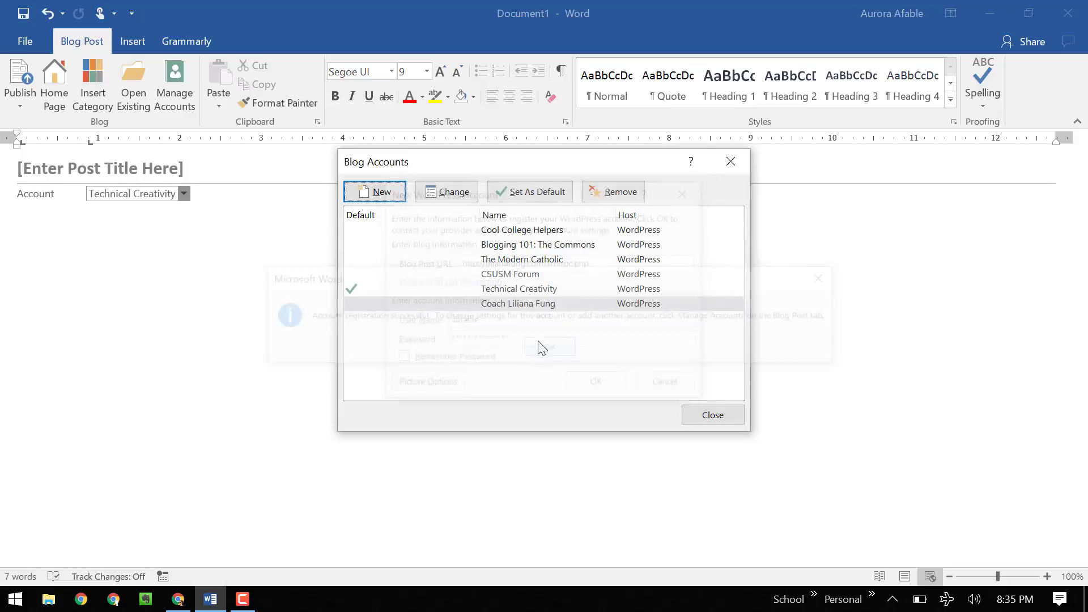
{"action": "left_click", "coordinate": [556, 308]}
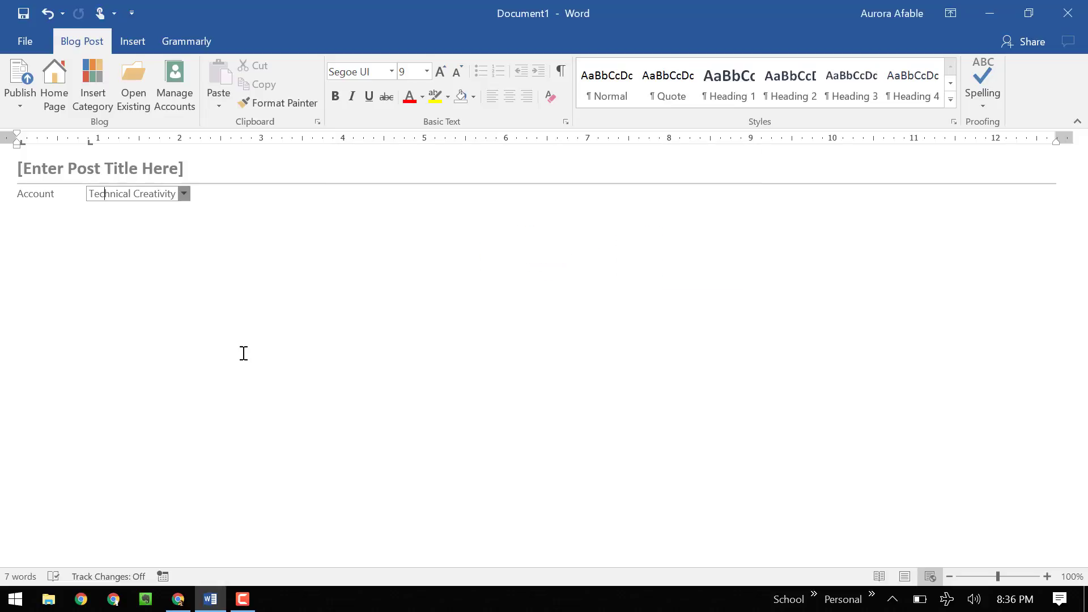
{"action": "left_click", "coordinate": [243, 353]}
{"action": "left_click", "coordinate": [164, 198]}
- Choose the newly added WordPress account as the post's publishing account
{"action": "left_click", "coordinate": [185, 195]}
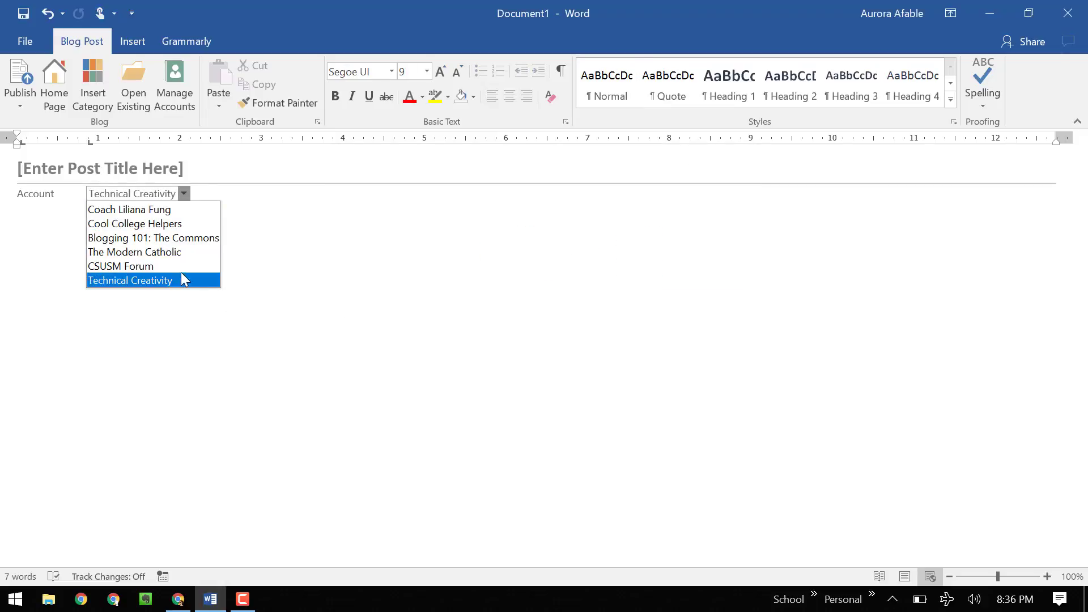
{"action": "left_click", "coordinate": [177, 211]}
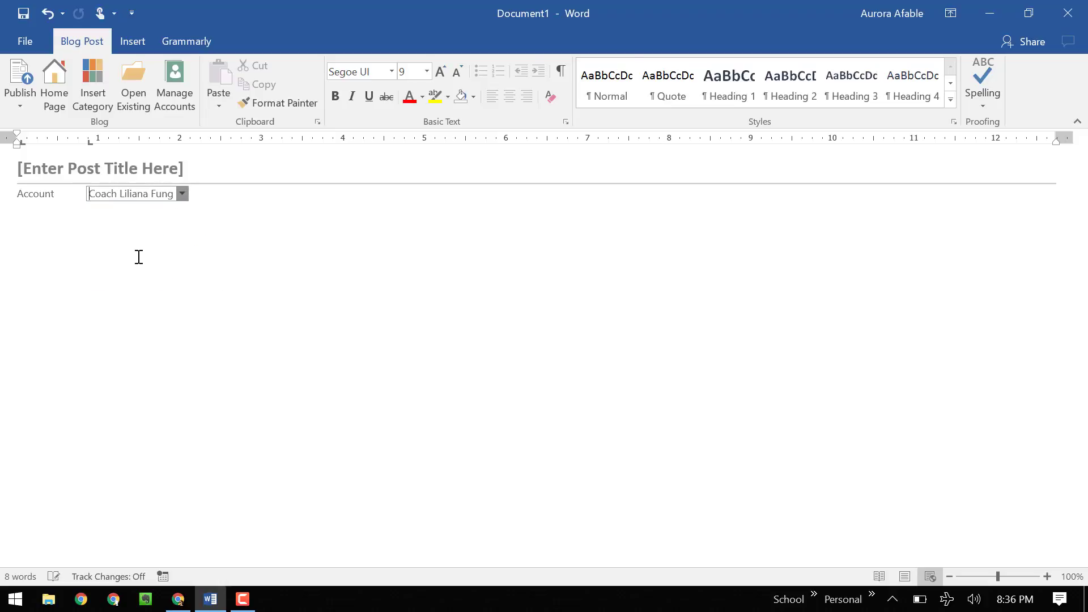
{"action": "left_click", "coordinate": [138, 255]}
- Title the post 'Test' and place the caret in the empty body line
{"action": "left_click", "coordinate": [170, 169]}
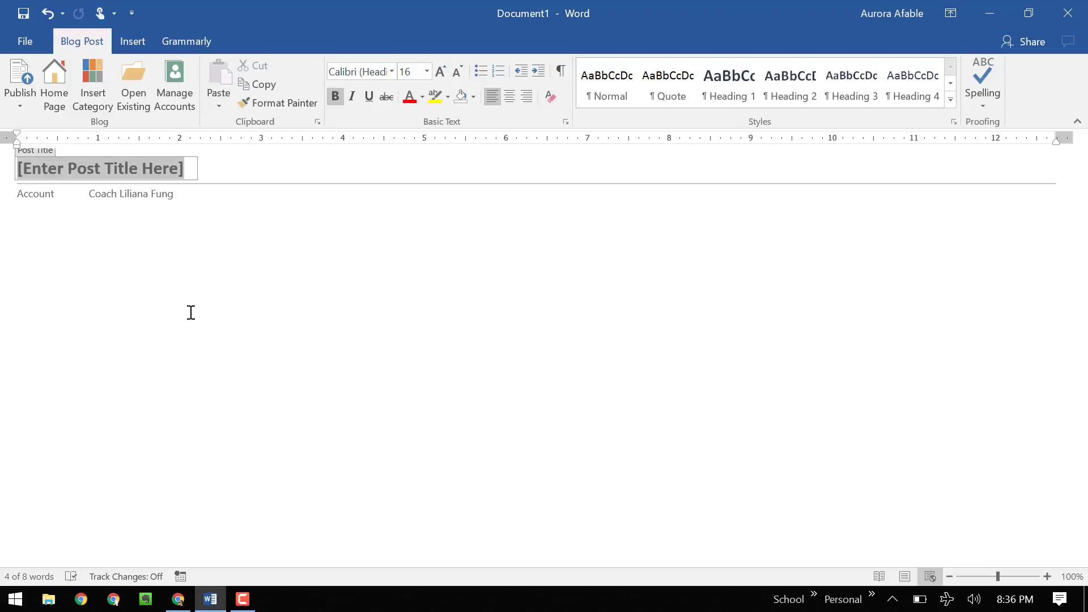
{"action": "type", "text": "est"}
{"action": "key", "text": "BackSpace"}
{"action": "key", "text": "BackSpace"}
{"action": "key", "text": "BackSpace"}
{"action": "type", "text": "es"}
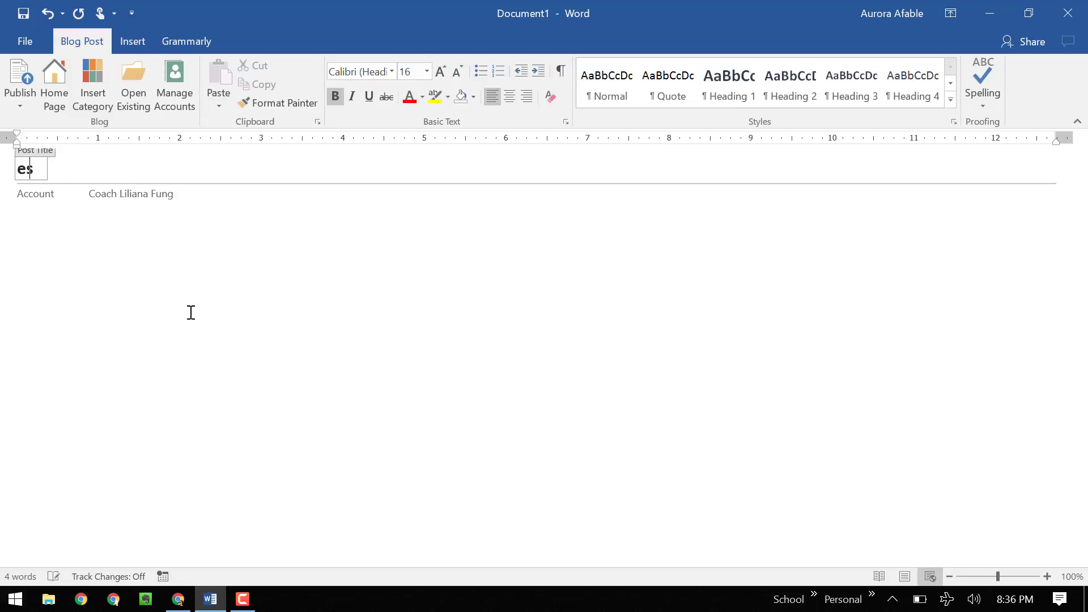
{"action": "key", "text": "BackSpace"}
{"action": "key", "text": "BackSpace"}
{"action": "type", "text": "Test"}
{"action": "key", "text": "Tab"}
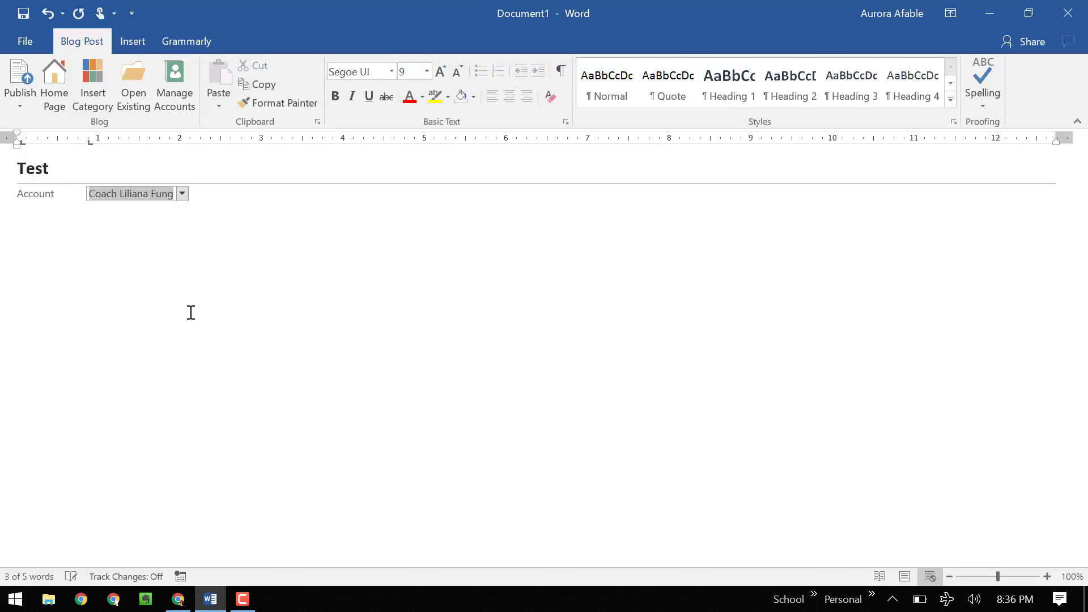
{"action": "key", "text": "shift+Tab"}
{"action": "key", "text": "Tab"}
{"action": "left_click", "coordinate": [334, 416]}
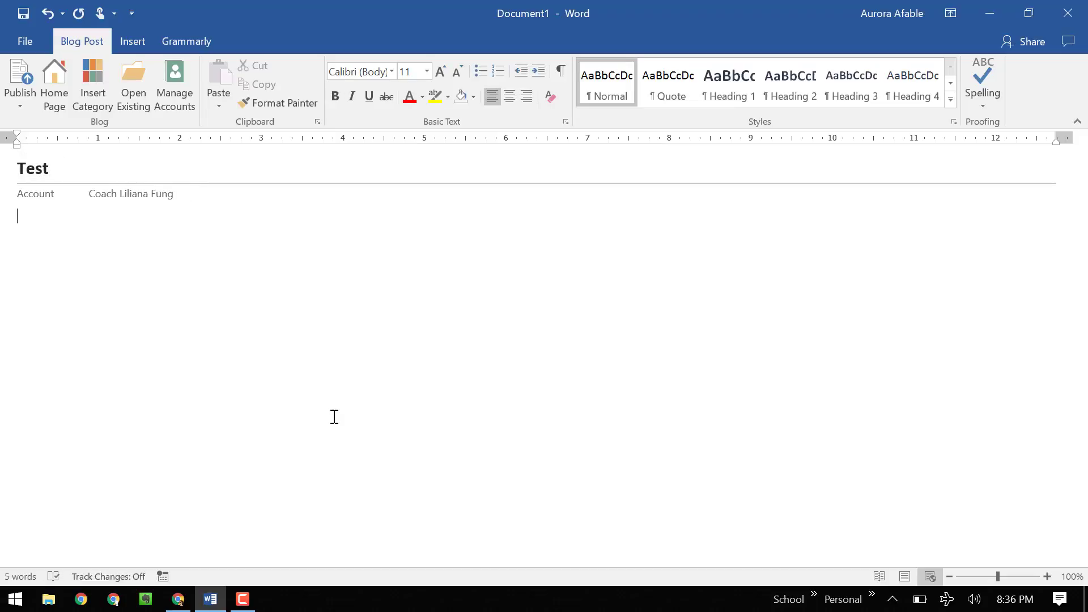
- Type 'Test Test' in the body, followed by 'Step 1' and 'Step 2' lines
{"action": "type", "text": "Test tres"}
{"action": "key", "text": "BackSpace"}
{"action": "key", "text": "BackSpace"}
{"action": "key", "text": "BackSpace"}
{"action": "key", "text": "BackSpace"}
{"action": "type", "text": "Test"}
{"action": "type", "text": "Step 1 "}
{"action": "type", "text": "Step"}
{"action": "type", "text": " 2"}
{"action": "key", "text": "Return"}
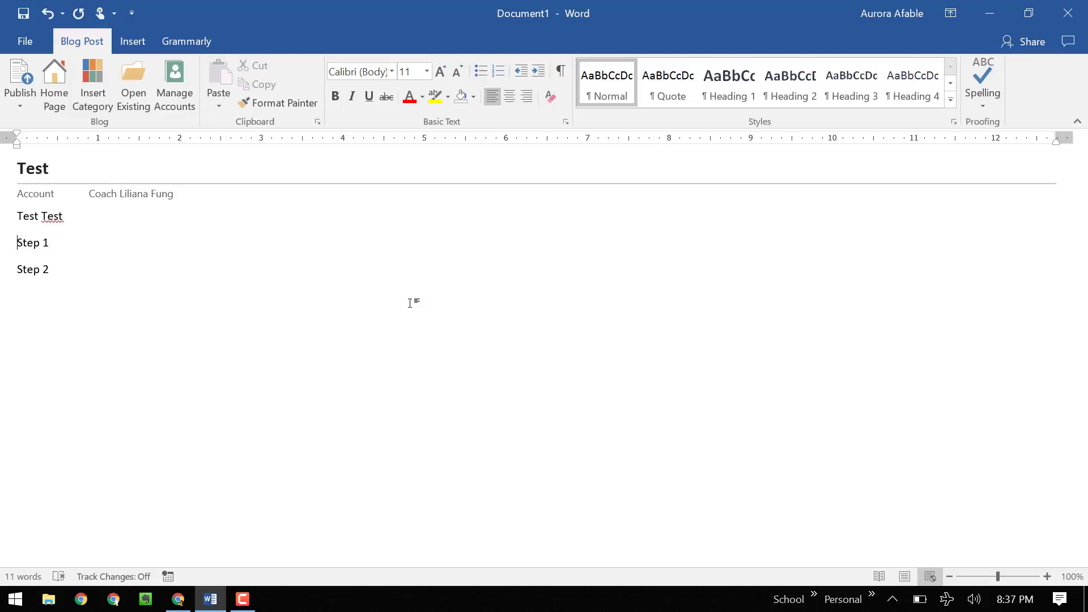
- Style 'Step 1' as Heading 2 and insert blank lines above 'Step 2'
{"action": "key", "text": "ctrl+alt+2"}
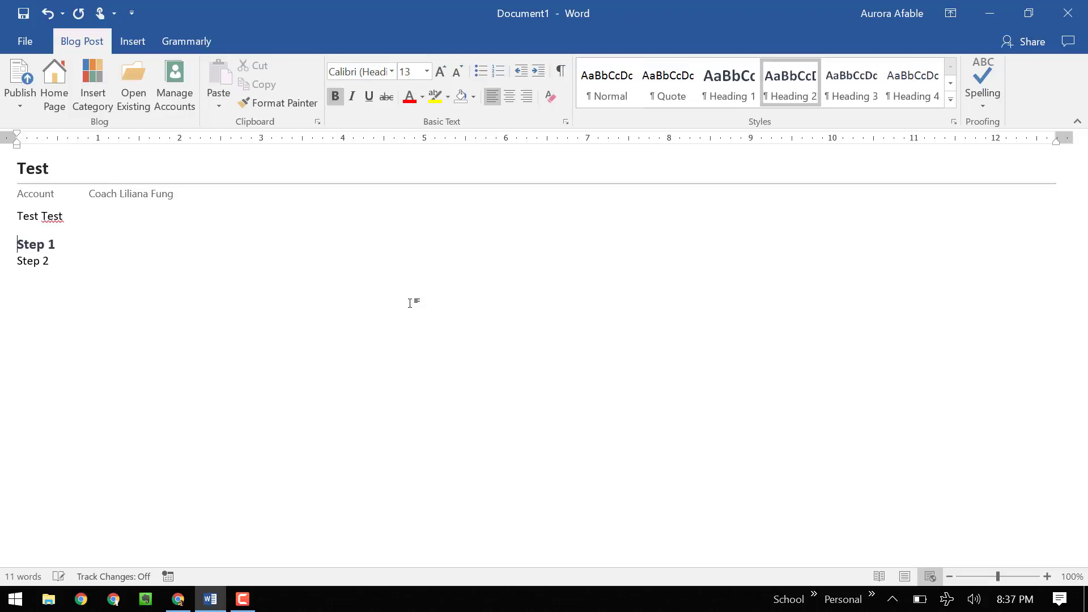
{"action": "key", "text": "Down"}
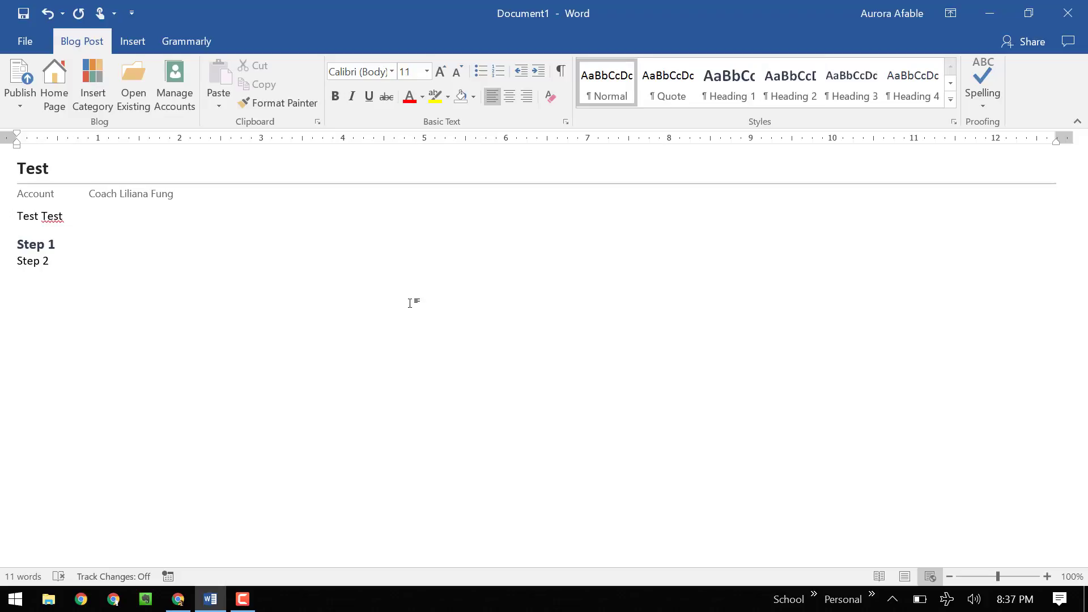
{"action": "key", "text": "Return"}
{"action": "key", "text": "Return"}
- Type 'To be or not to be' on the blank line under Step 1
{"action": "left_click", "coordinate": [244, 271]}
{"action": "left_click", "coordinate": [240, 285]}
{"action": "left_click", "coordinate": [56, 315]}
{"action": "left_click", "coordinate": [69, 278]}
{"action": "type", "text": "T"}
{"action": "key", "text": "BackSpace"}
{"action": "key", "text": "BackSpace"}
{"action": "key", "text": "Return"}
{"action": "type", "text": "To be or not t"}
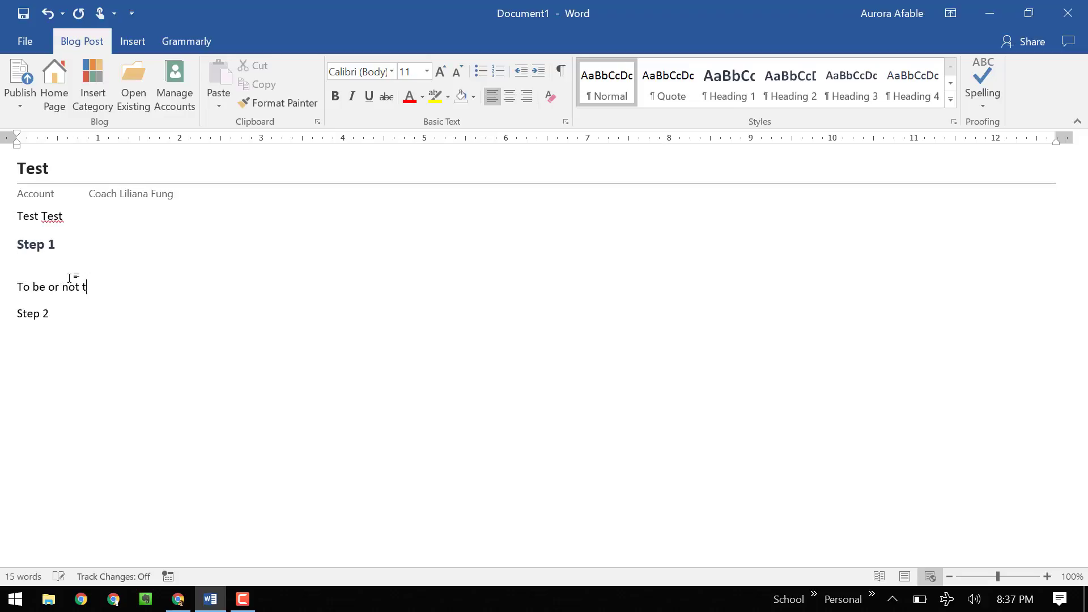
{"action": "type", "text": "o be"}
{"action": "key", "text": "Return"}
- Apply the Quote style to the 'To be or not to be' line
{"action": "left_click", "coordinate": [44, 289]}
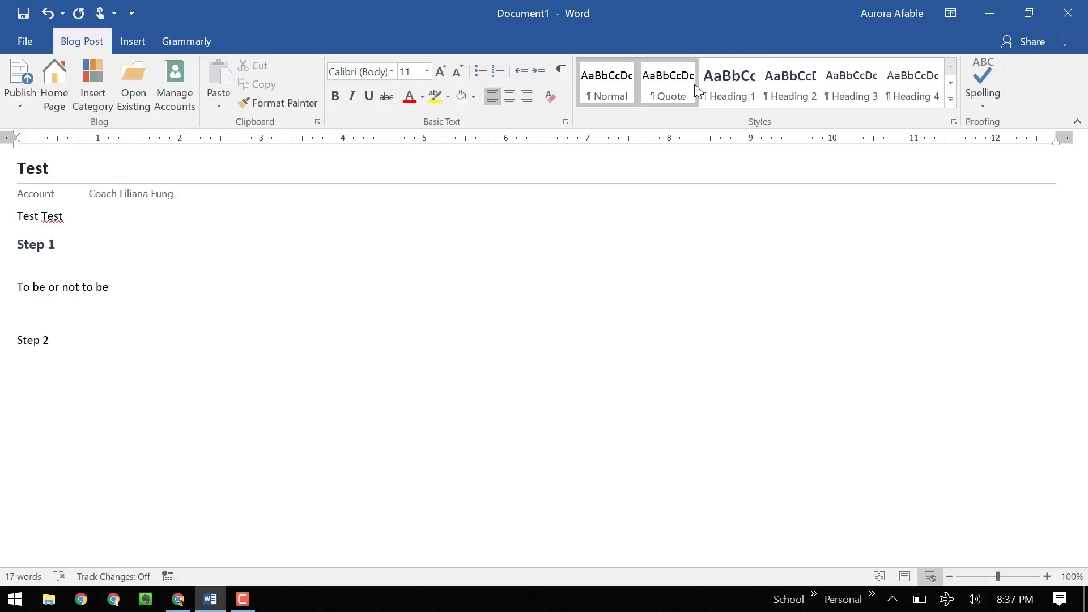
{"action": "left_click", "coordinate": [668, 85]}
{"action": "left_click", "coordinate": [295, 284]}
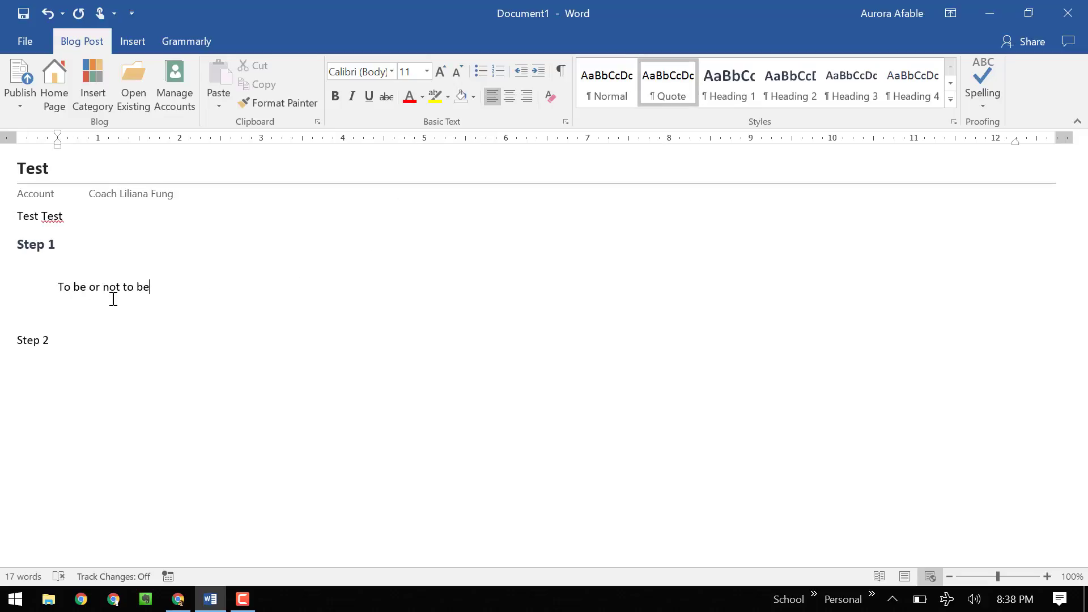
{"action": "left_click", "coordinate": [60, 286]}
{"action": "left_click", "coordinate": [151, 290]}
{"action": "left_click", "coordinate": [95, 316]}
{"action": "left_click", "coordinate": [119, 288]}
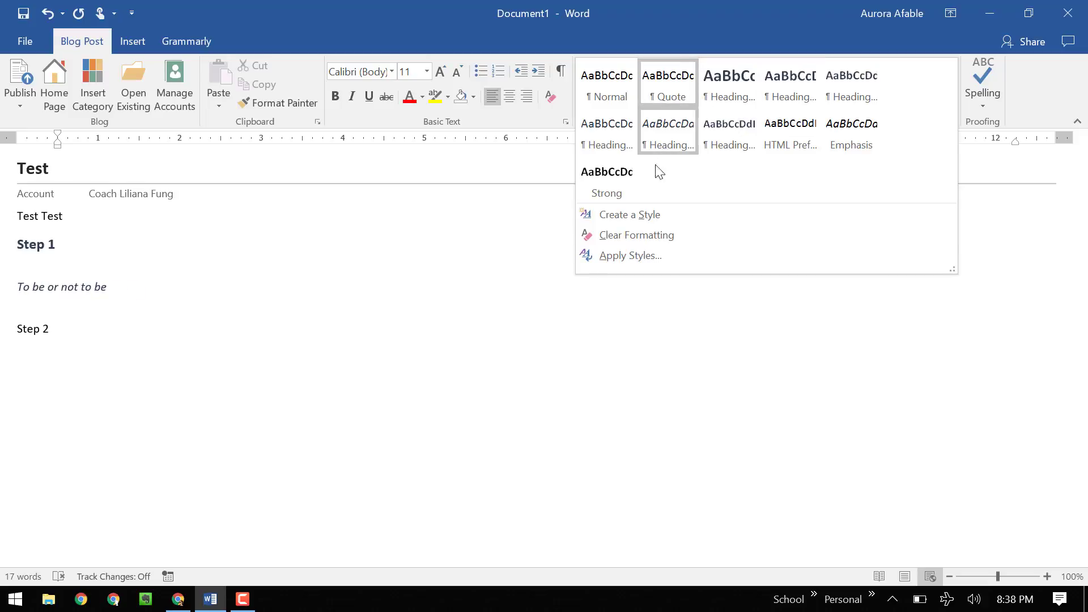
- Style 'Step 2' as Heading 2
{"action": "left_click", "coordinate": [358, 253]}
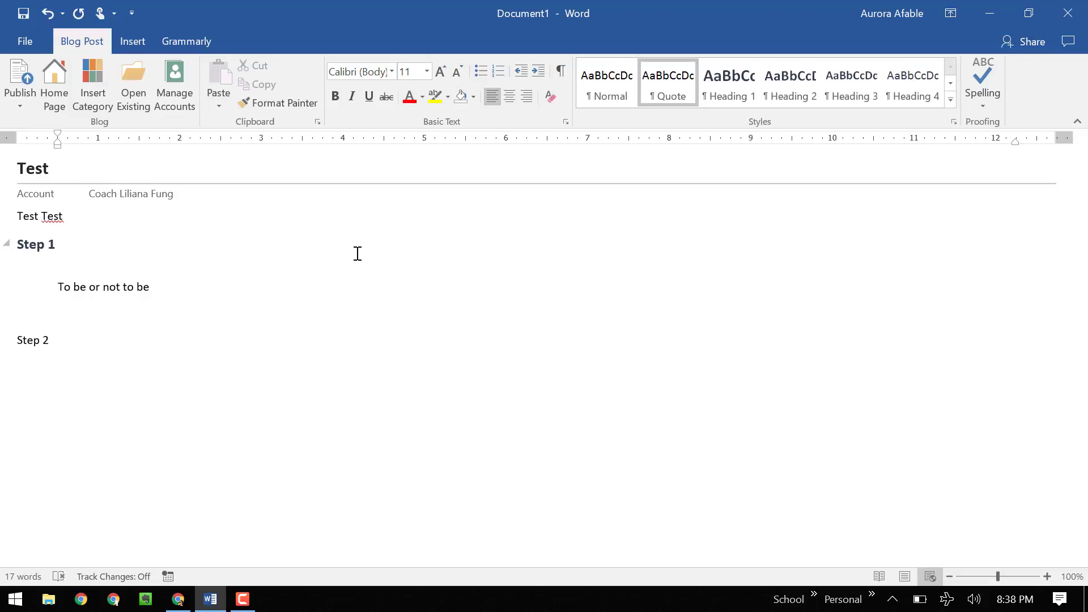
{"action": "left_click", "coordinate": [226, 295]}
{"action": "left_click", "coordinate": [136, 308]}
{"action": "left_click", "coordinate": [136, 347]}
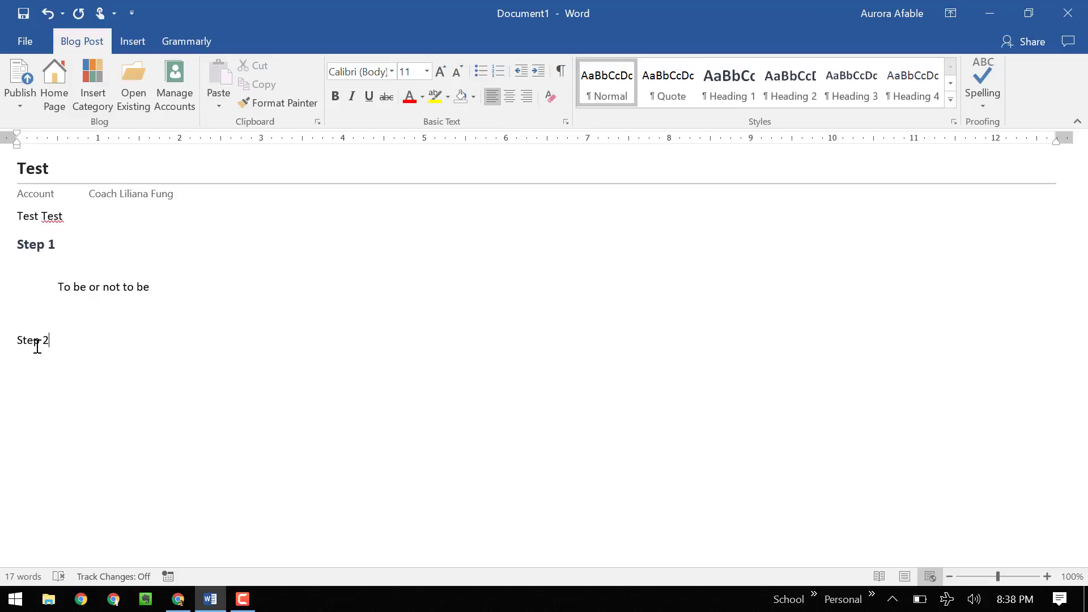
{"action": "key", "text": "ctrl+alt+2"}
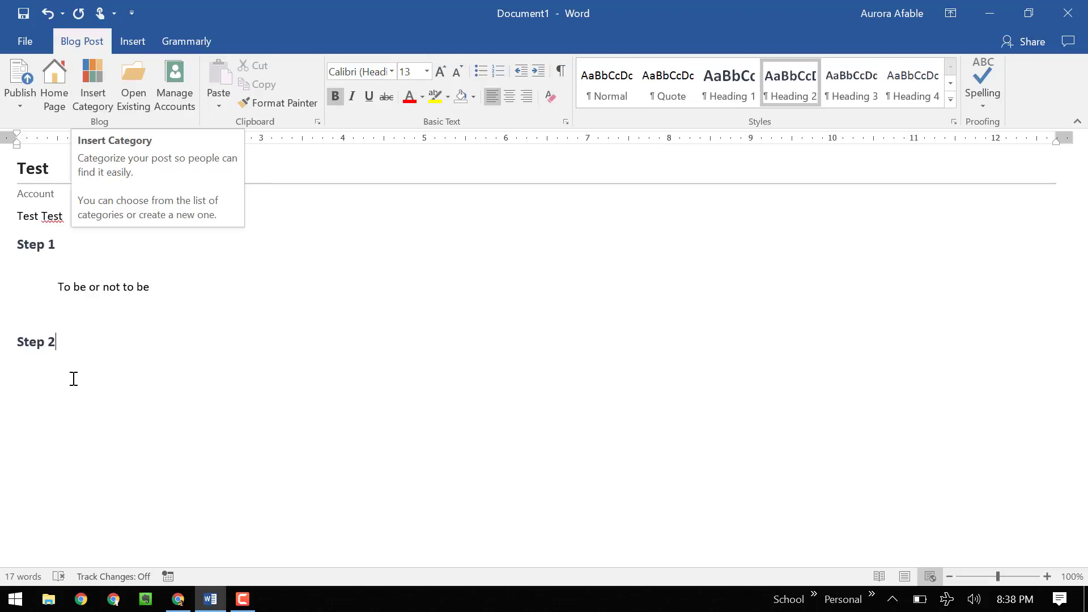
- Start inserting a category, enter the account user name at the sign-in prompt, and switch to Chrome
{"action": "left_click", "coordinate": [93, 93]}
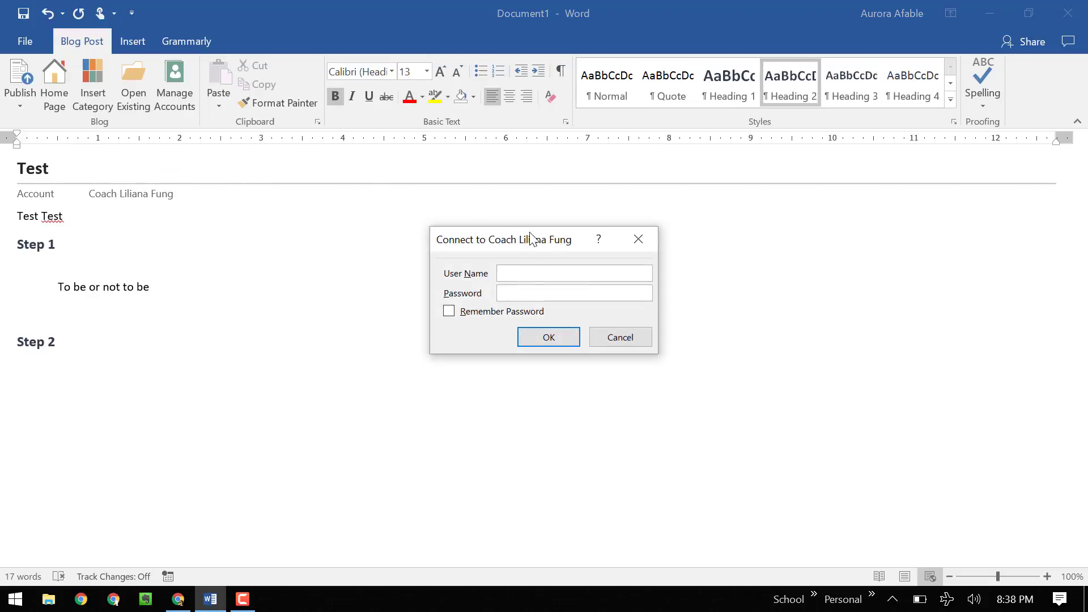
{"action": "type", "text": "aafable"}
{"action": "left_click", "coordinate": [178, 599]}
{"action": "left_click", "coordinate": [243, 601]}
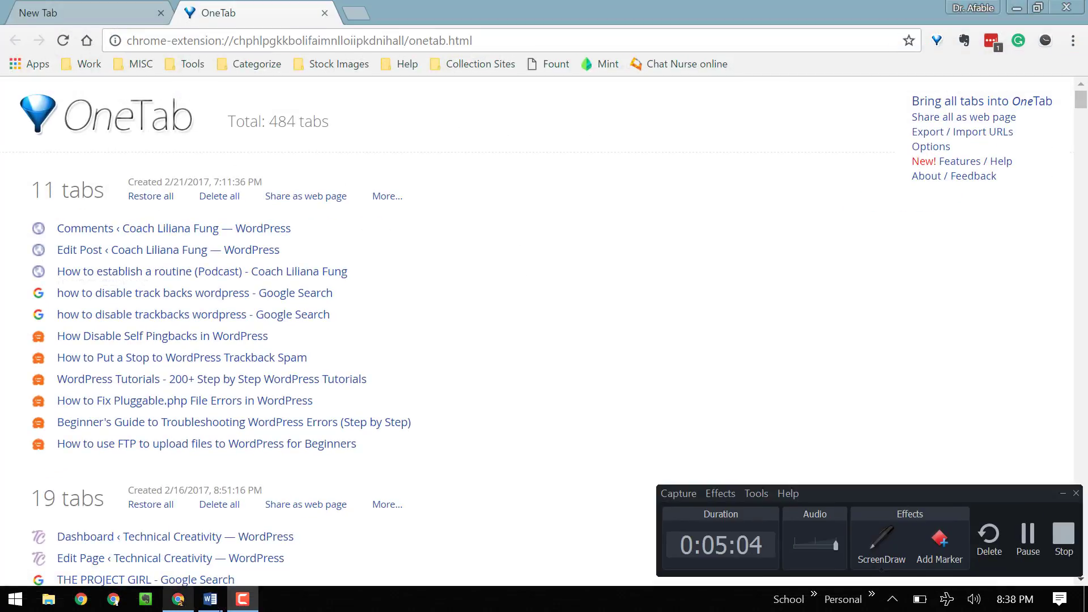
- Copy the blog site's saved password from LastPass and return to Word's sign-in prompt
{"action": "left_click", "coordinate": [243, 602]}
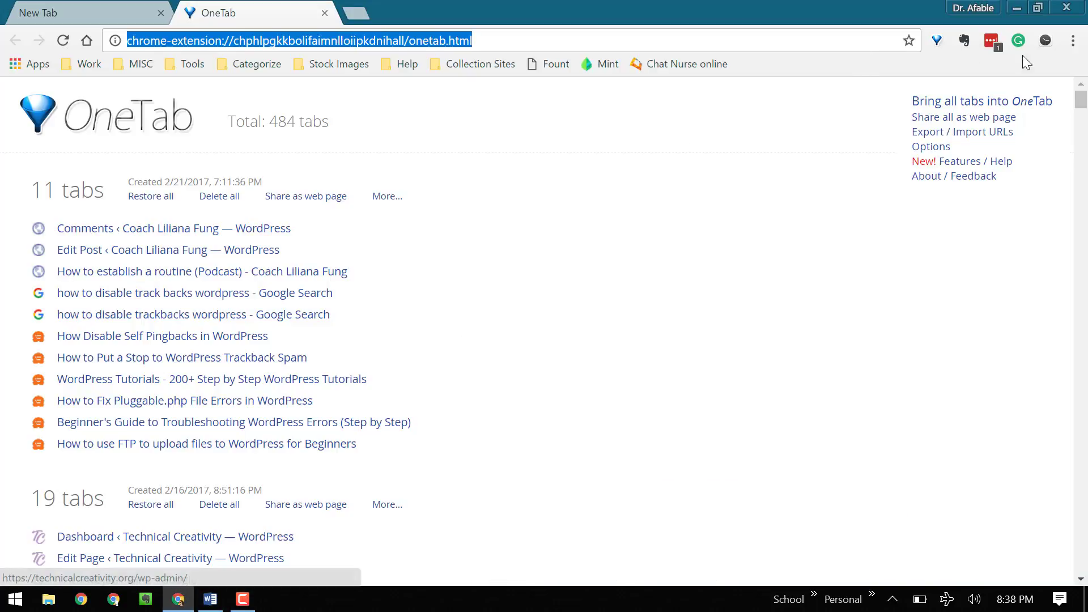
{"action": "left_click", "coordinate": [992, 42]}
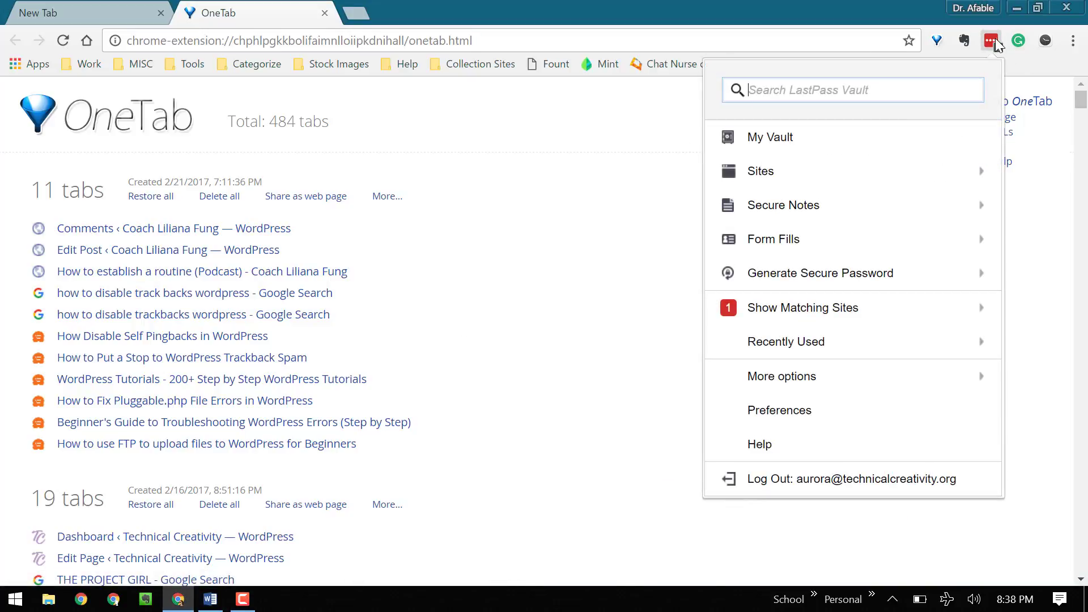
{"action": "key", "text": "BackSpace"}
{"action": "type", "text": "liliana"}
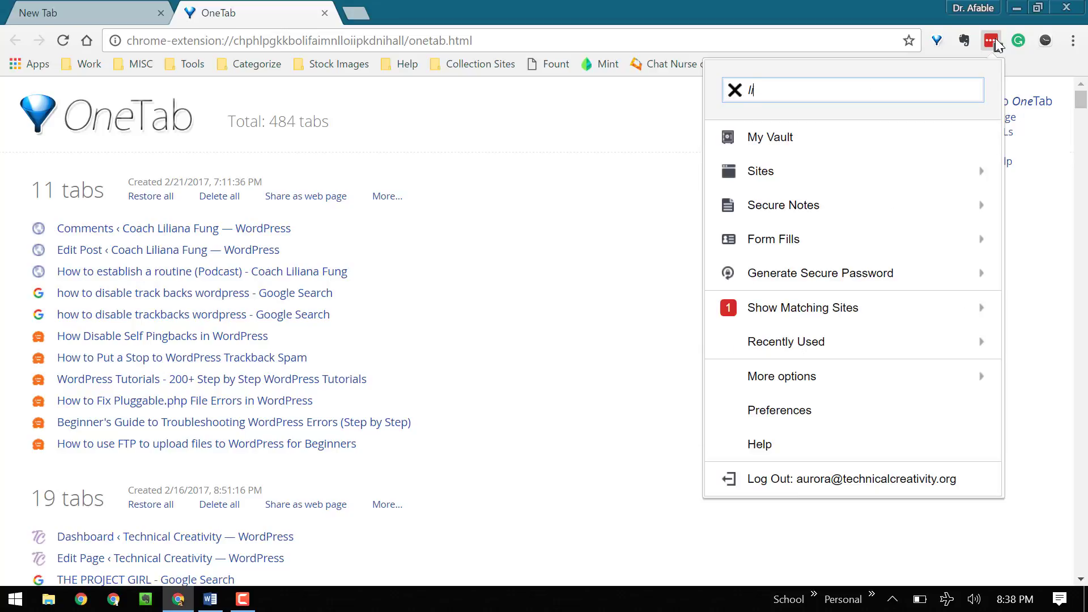
{"action": "type", "text": "fung"}
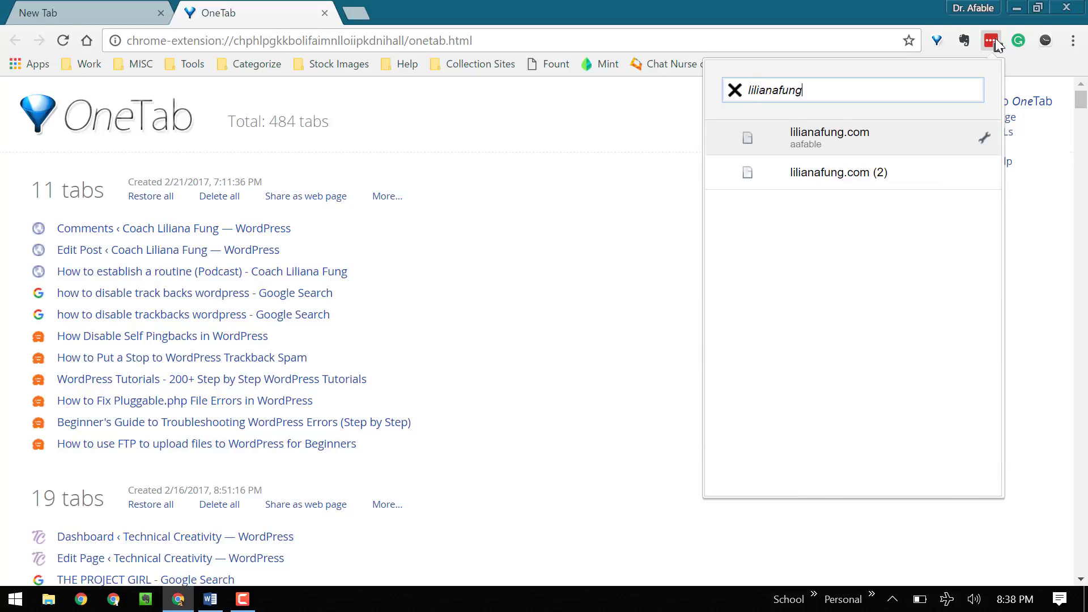
{"action": "left_click", "coordinate": [977, 152]}
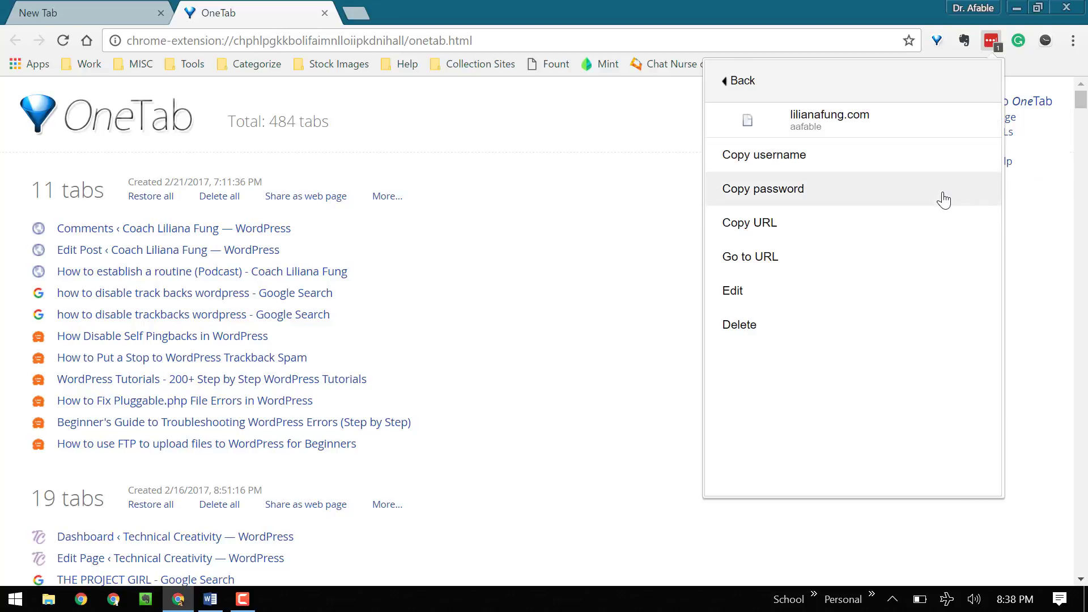
{"action": "left_click", "coordinate": [942, 199]}
{"action": "key", "text": "alt+Tab"}
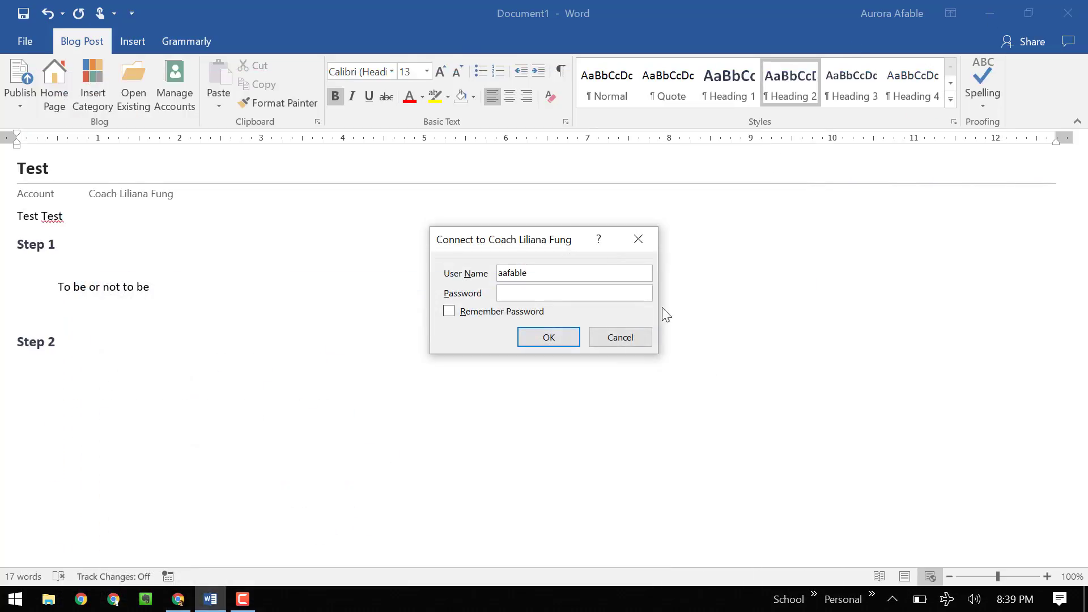
- Sign in to the blog account with the pasted password and set the Category to none
{"action": "key", "text": "ctrl+v"}
{"action": "left_click", "coordinate": [534, 335]}
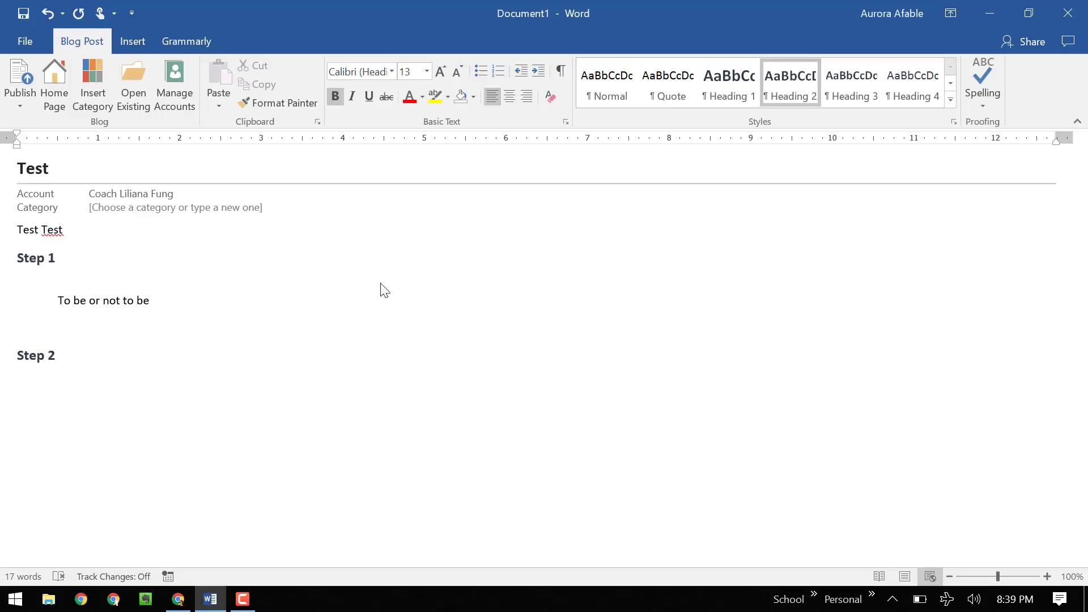
{"action": "left_click", "coordinate": [199, 217]}
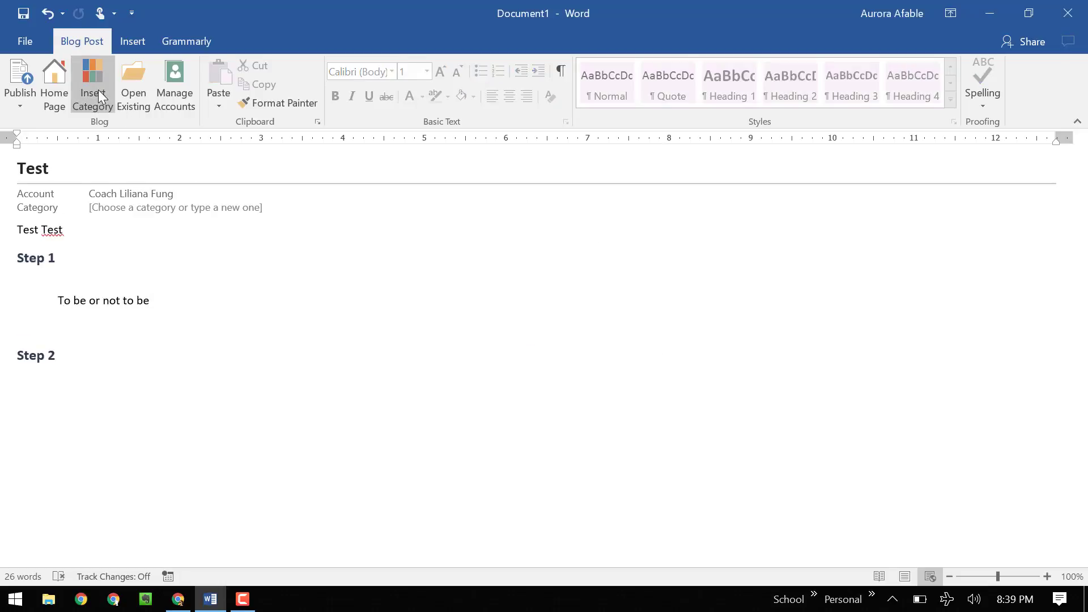
{"action": "left_click", "coordinate": [255, 207]}
{"action": "left_click", "coordinate": [271, 207]}
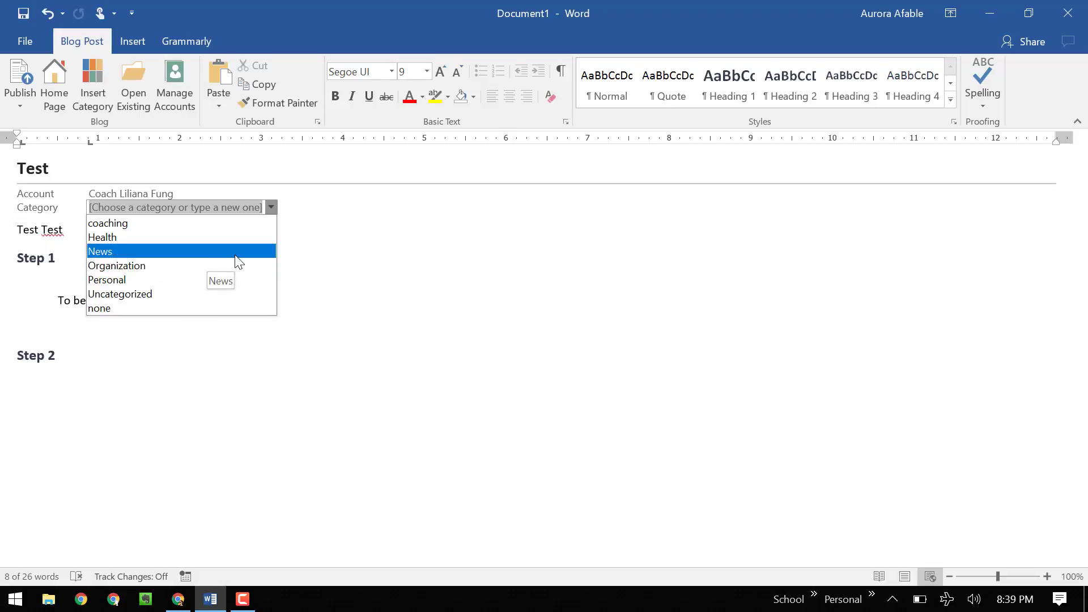
{"action": "left_click", "coordinate": [232, 309]}
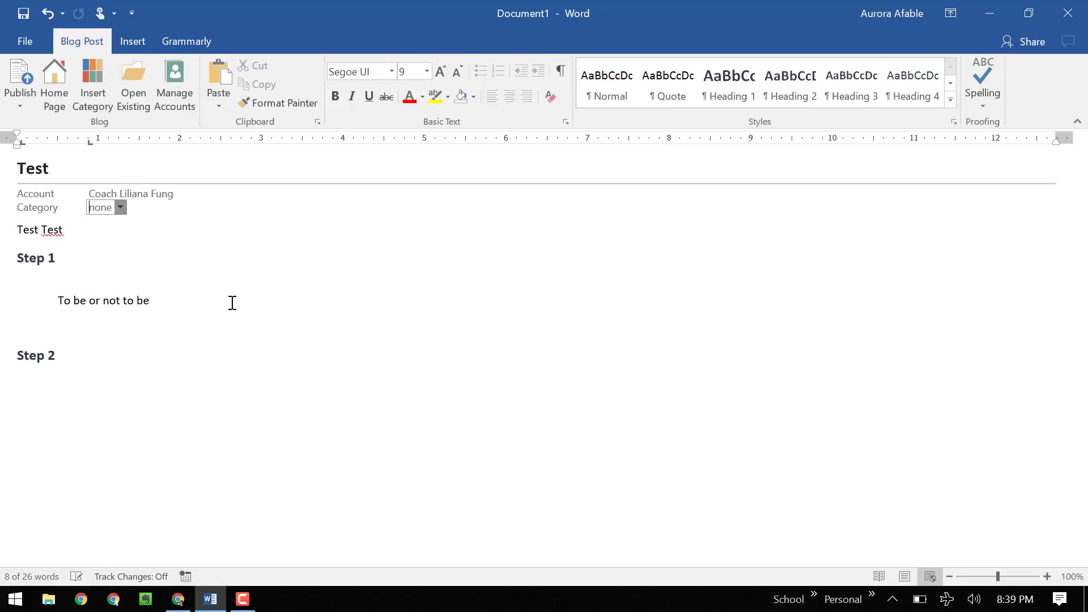
{"action": "left_click", "coordinate": [180, 275]}
- Reopen the Category list to confirm none stays selected, then return to the Category field
{"action": "left_click", "coordinate": [116, 205]}
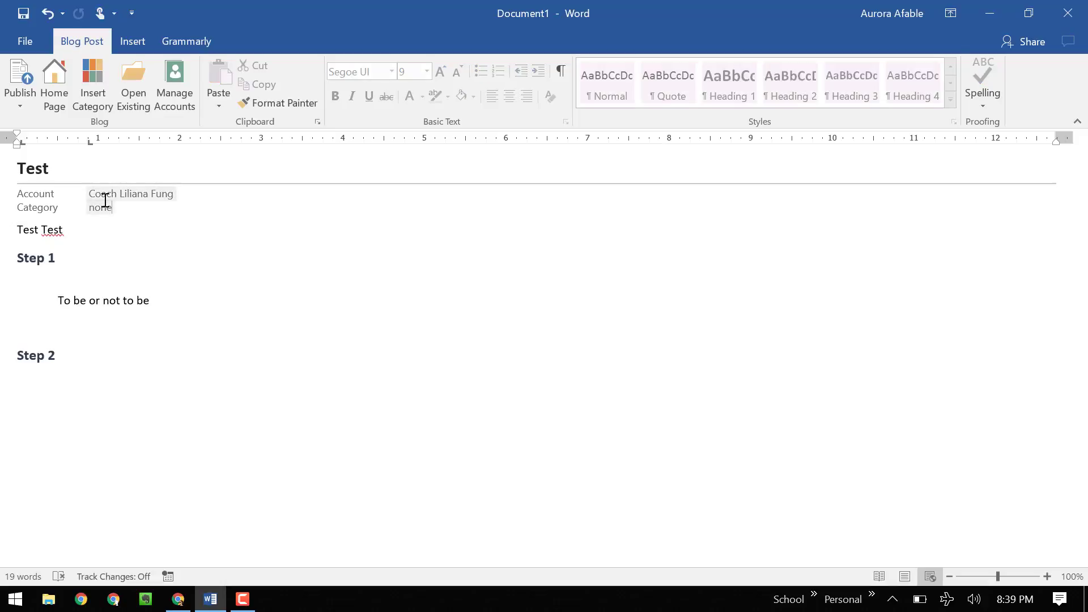
{"action": "left_click", "coordinate": [120, 207]}
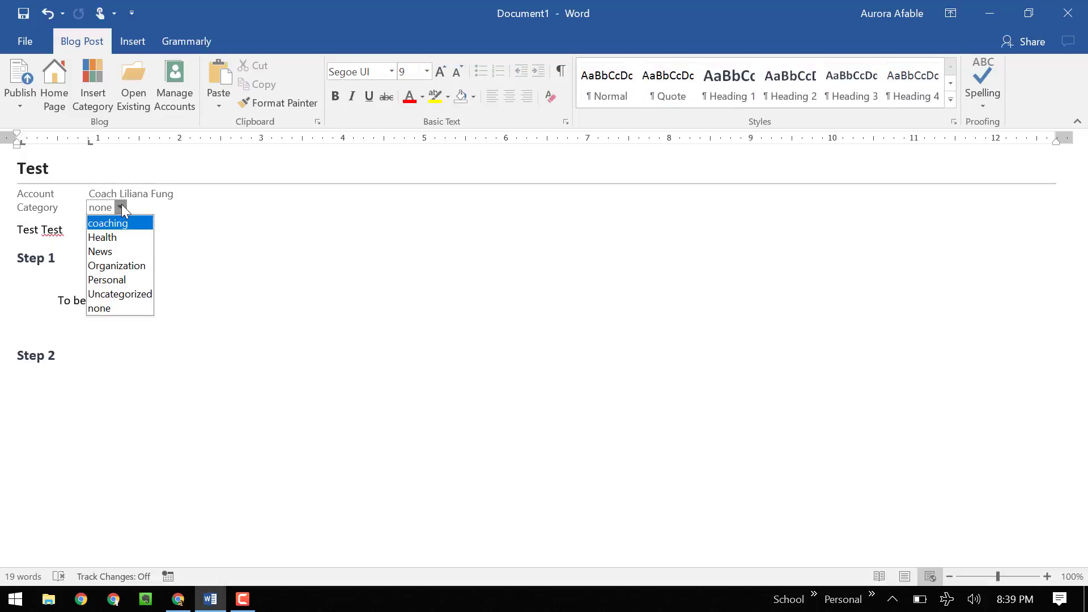
{"action": "left_click", "coordinate": [246, 273]}
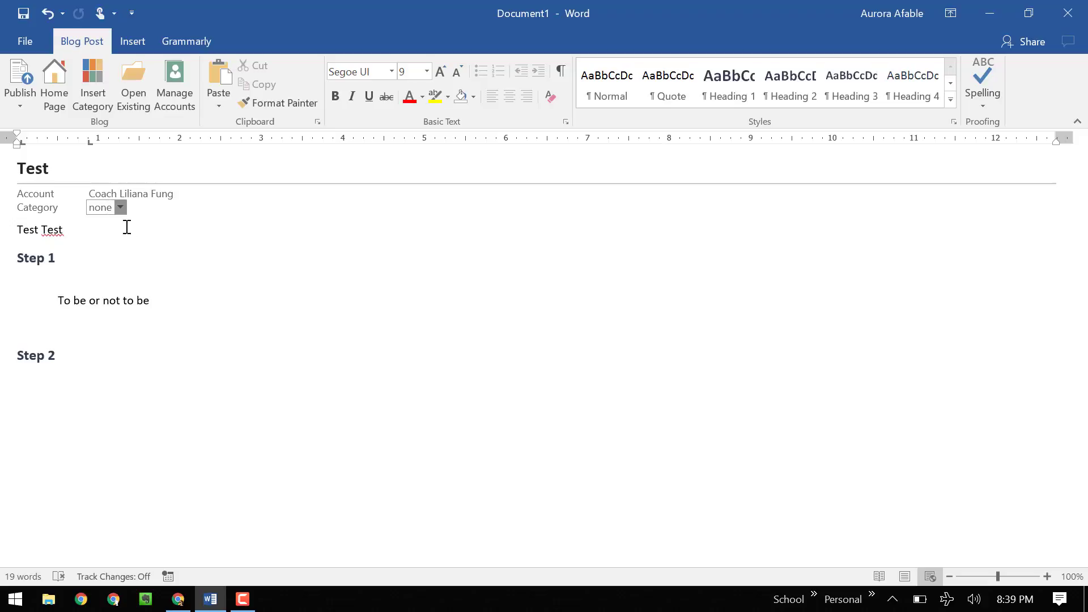
{"action": "left_click", "coordinate": [484, 317]}
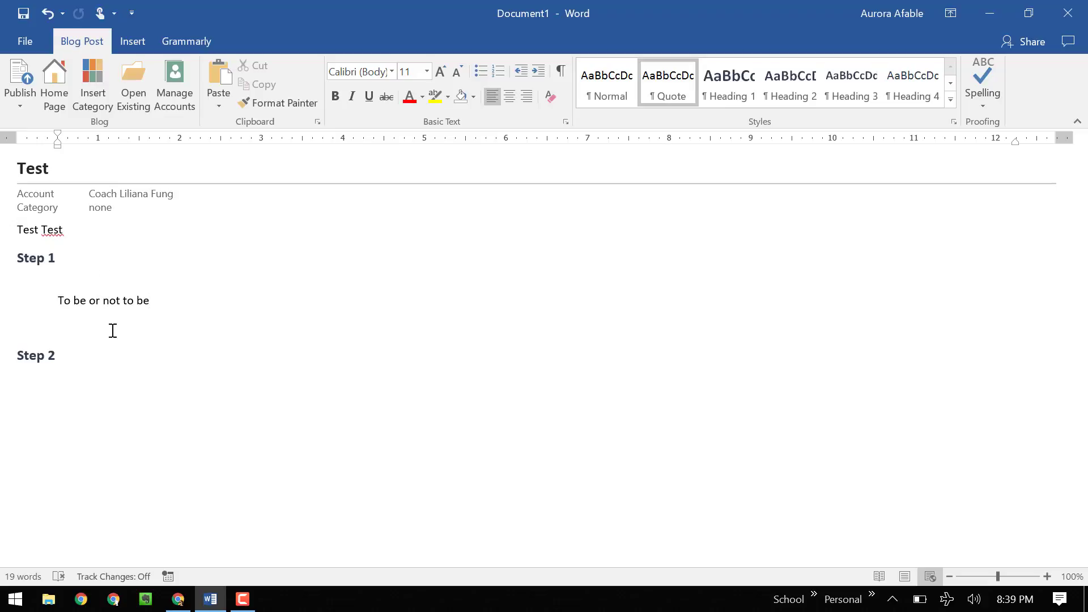
{"action": "left_click", "coordinate": [116, 207]}
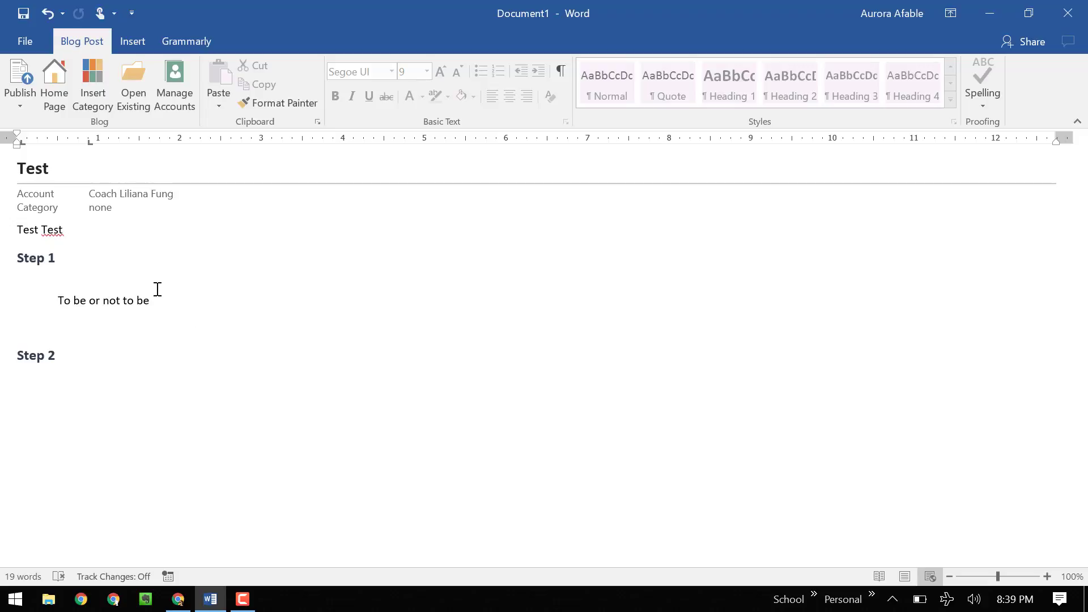
{"action": "left_click", "coordinate": [26, 109]}
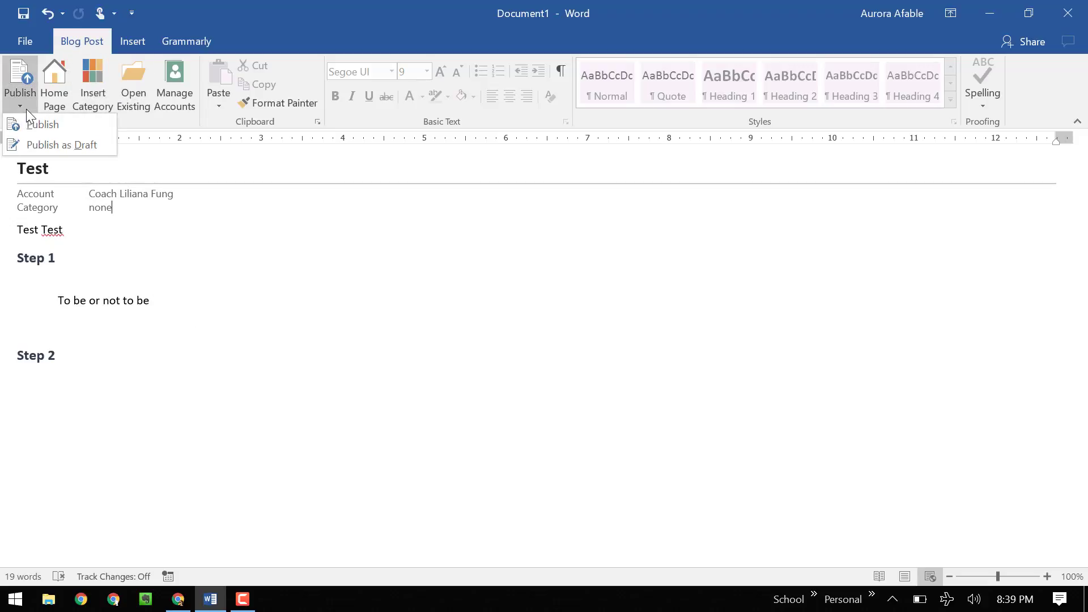
{"action": "left_click", "coordinate": [72, 149]}
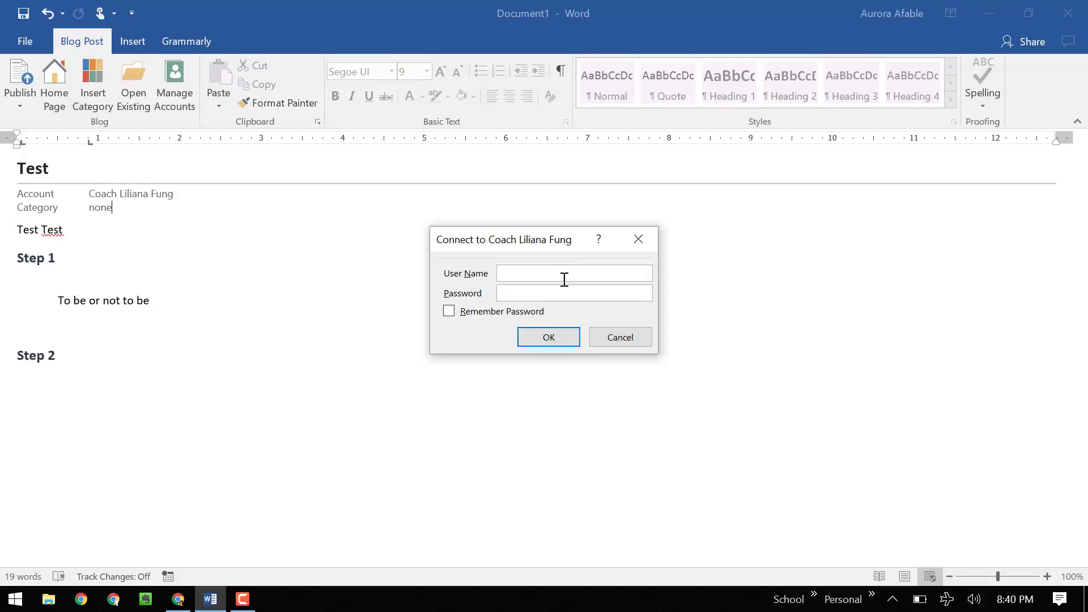
{"action": "left_click", "coordinate": [597, 276]}
{"action": "type", "text": "aafable"}
{"action": "left_click", "coordinate": [621, 344]}
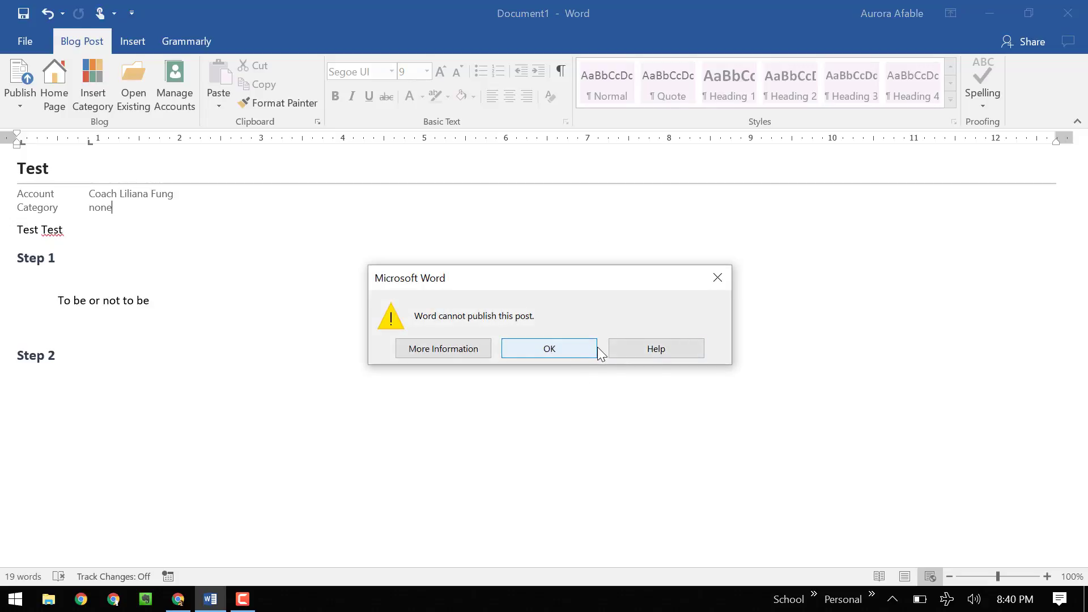
{"action": "left_click", "coordinate": [572, 348]}
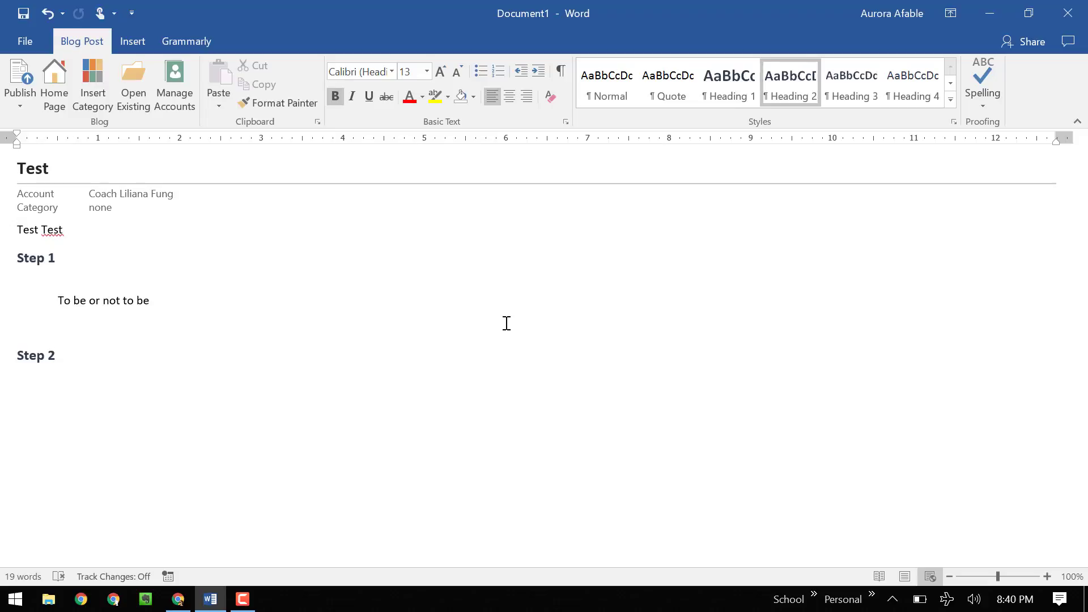
- Open the Publish options, close them without publishing, and place the caret on the empty line under Step 1
{"action": "left_click", "coordinate": [26, 96]}
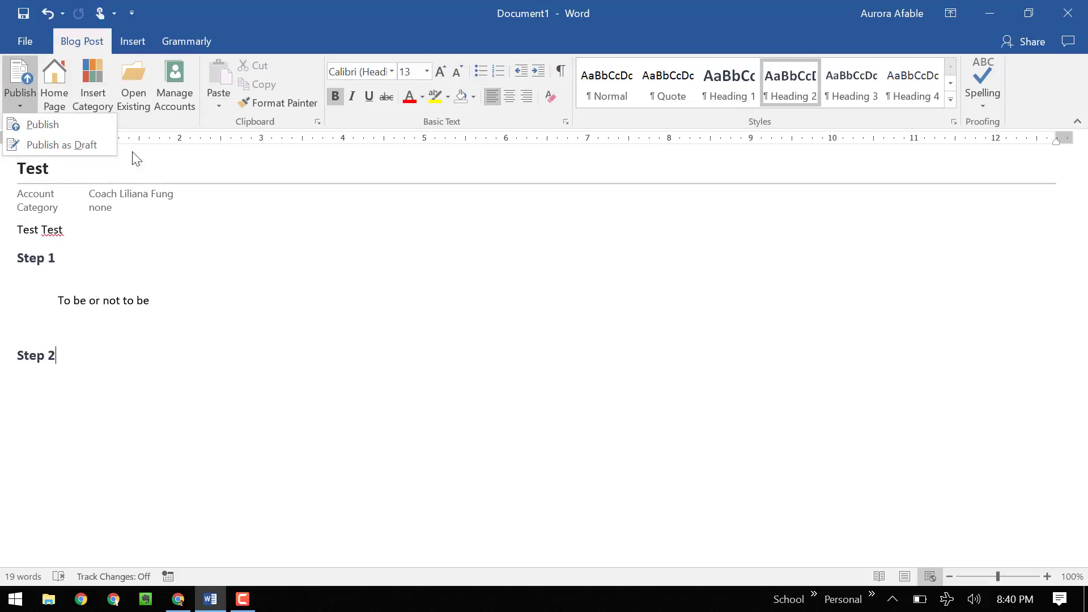
{"action": "left_click", "coordinate": [304, 307]}
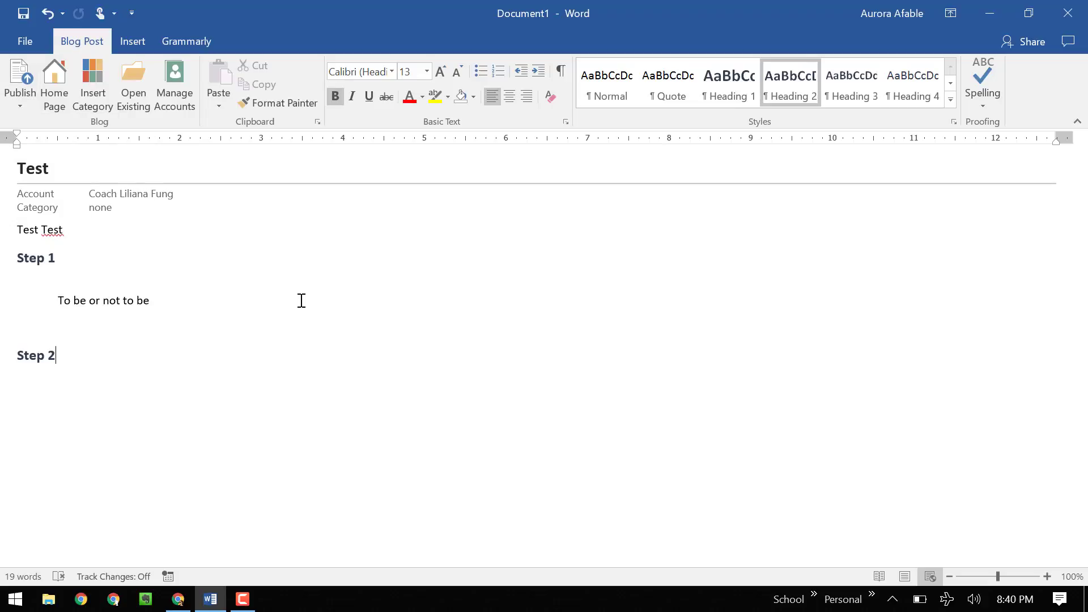
{"action": "left_click", "coordinate": [159, 272]}
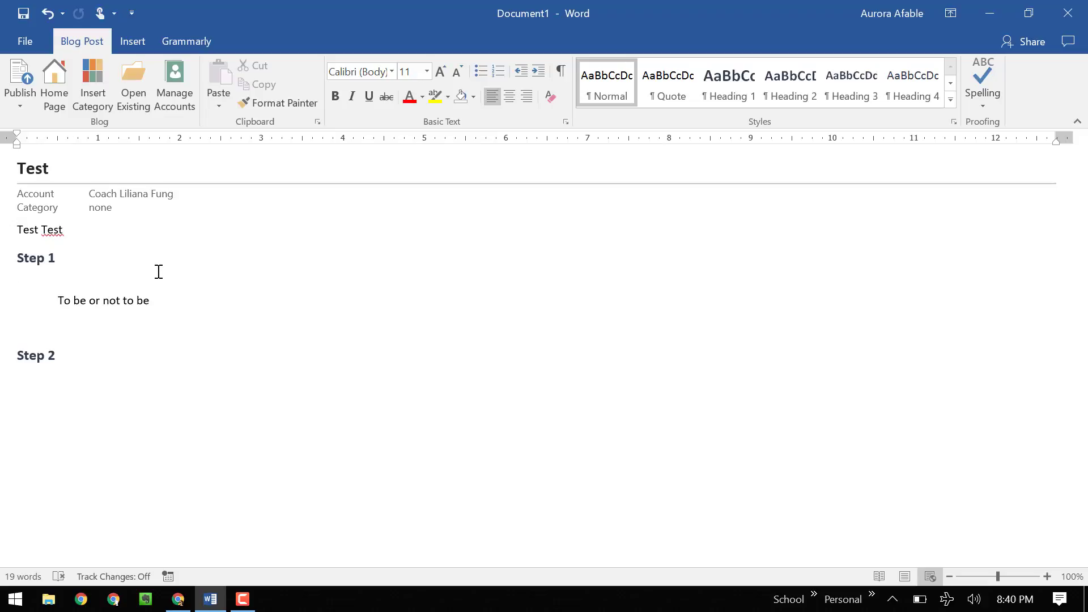
{"action": "left_click", "coordinate": [157, 272]}
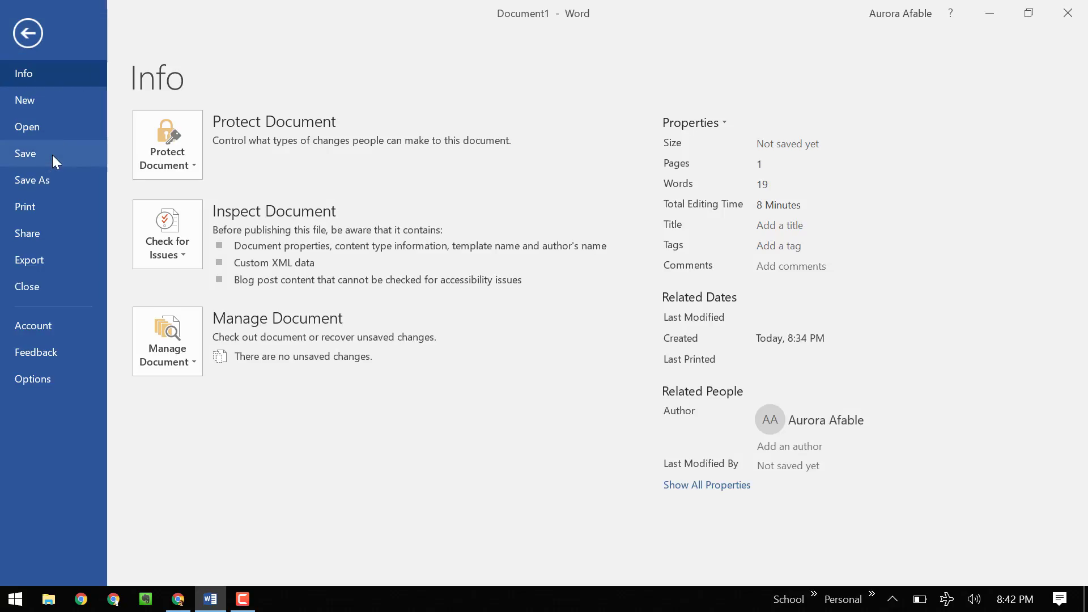
- Check Save As > This PC file formats and the Save As dialog, then cancel back to the document
{"action": "left_click", "coordinate": [53, 156]}
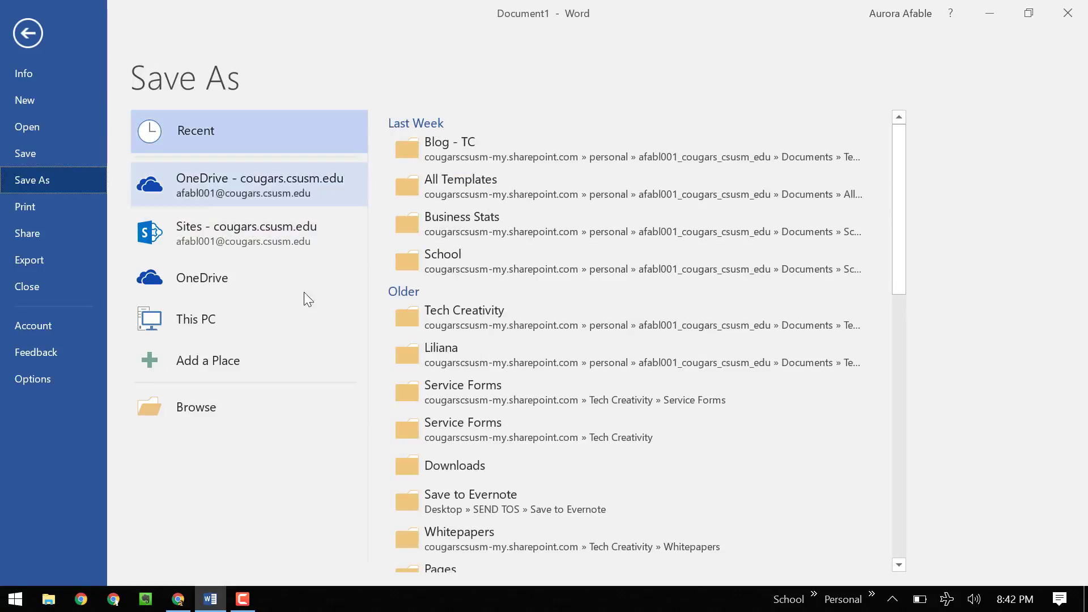
{"action": "left_click", "coordinate": [306, 329]}
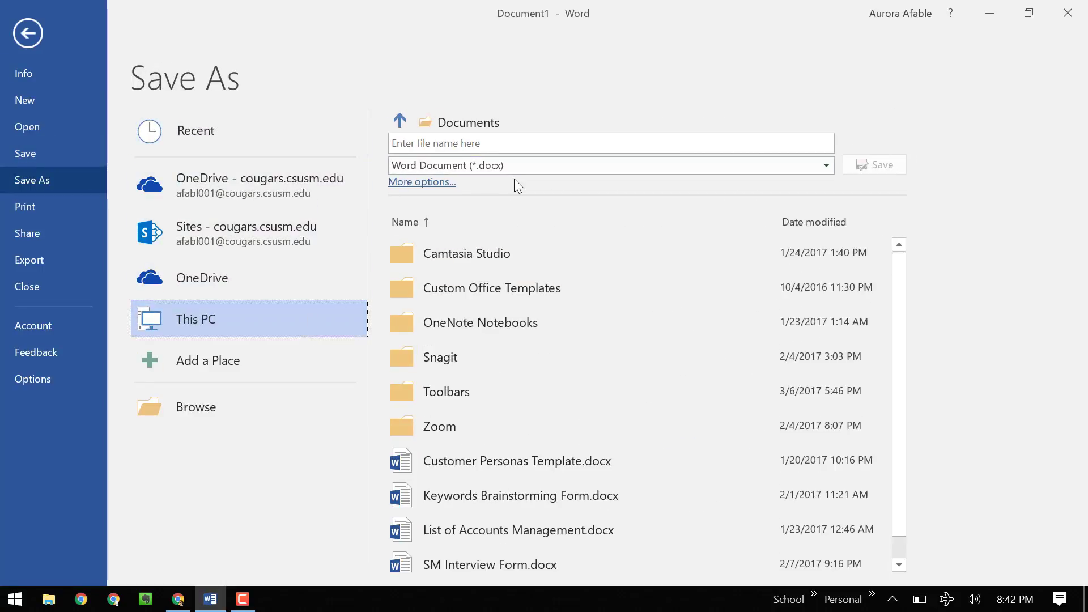
{"action": "left_click", "coordinate": [515, 172]}
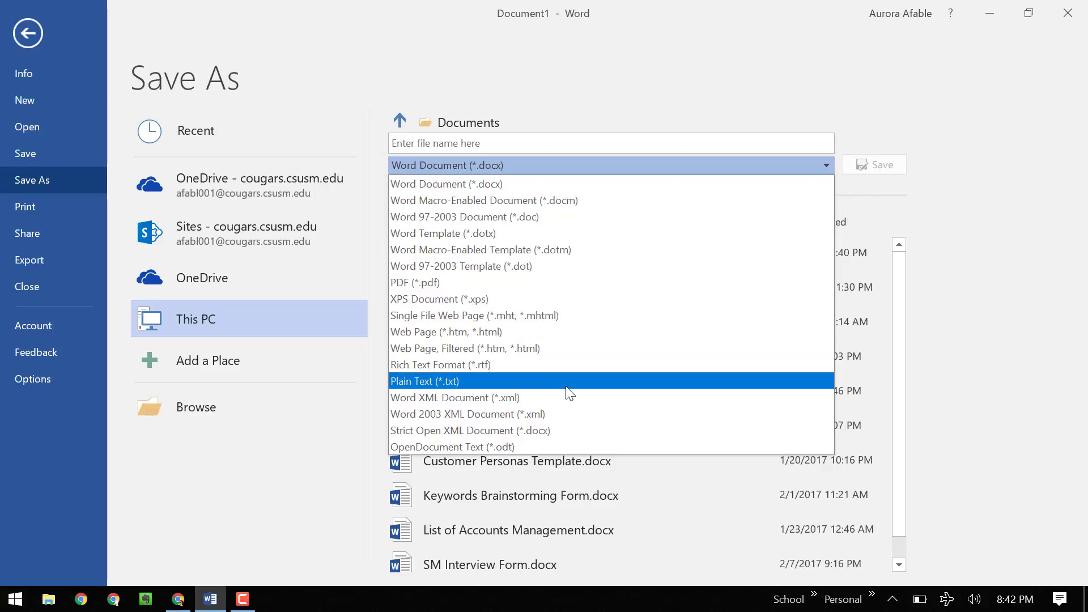
{"action": "left_click", "coordinate": [362, 413]}
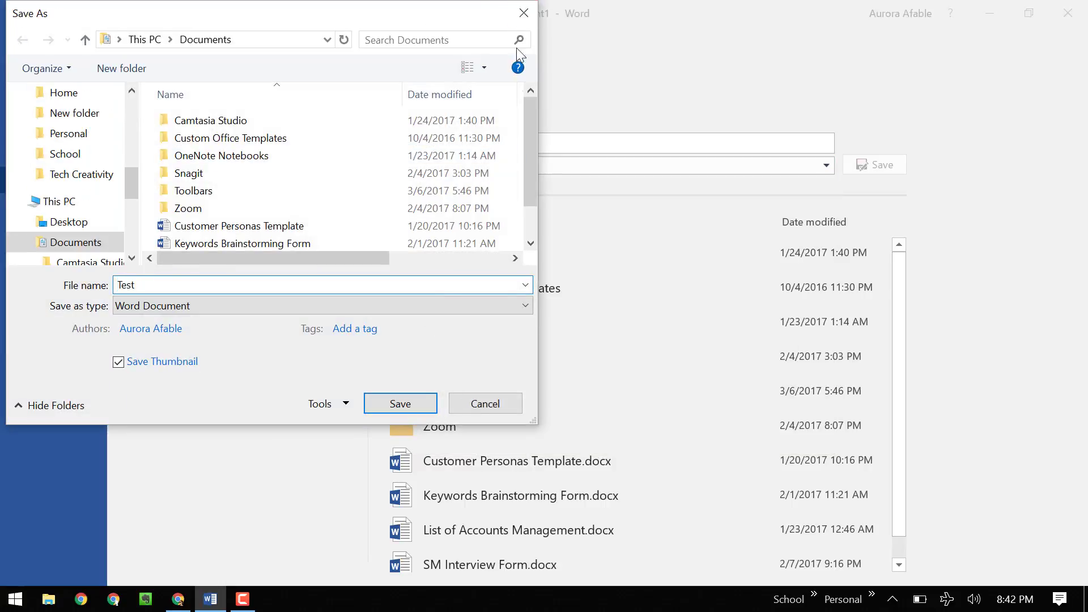
{"action": "key", "text": "Escape"}
{"action": "left_click", "coordinate": [43, 29]}
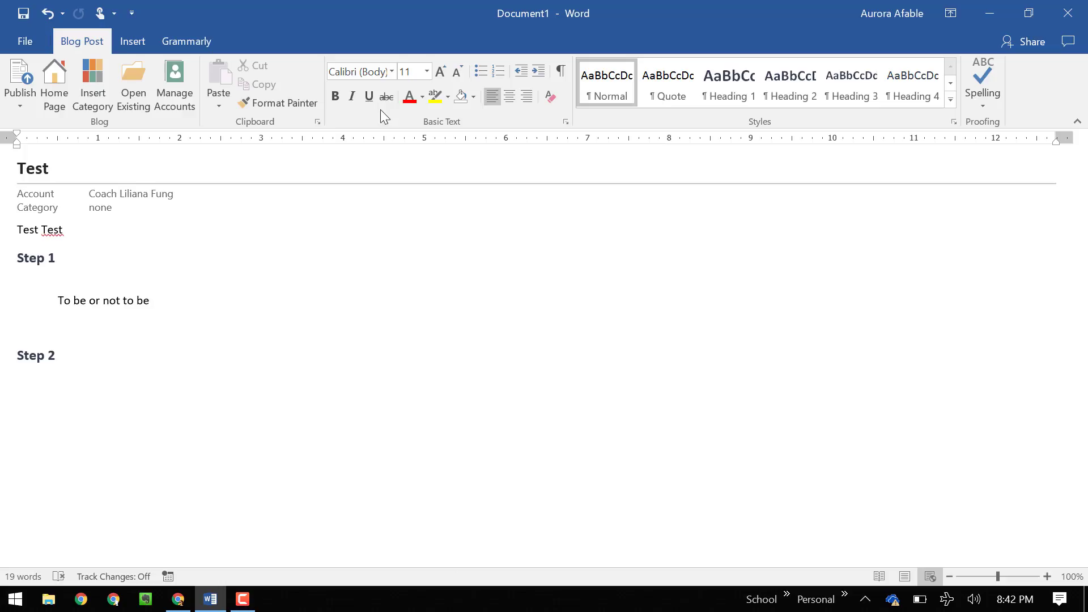
- Place the caret on the empty line under Step 1, passing Step 2 and the quote
{"action": "left_click", "coordinate": [367, 429]}
{"action": "left_click", "coordinate": [318, 347]}
{"action": "left_click", "coordinate": [301, 301]}
{"action": "left_click", "coordinate": [301, 276]}
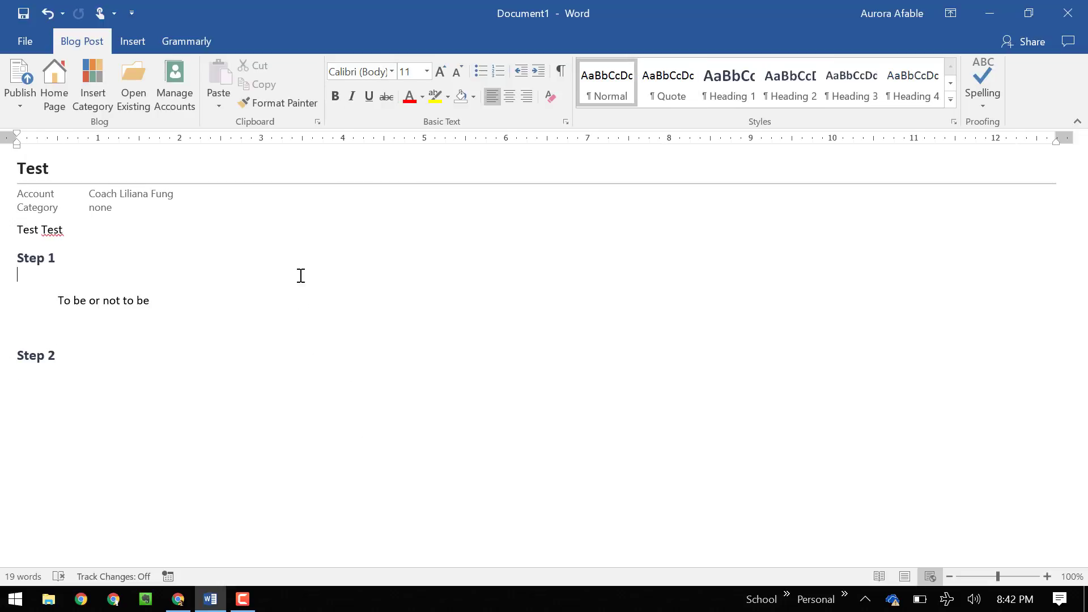